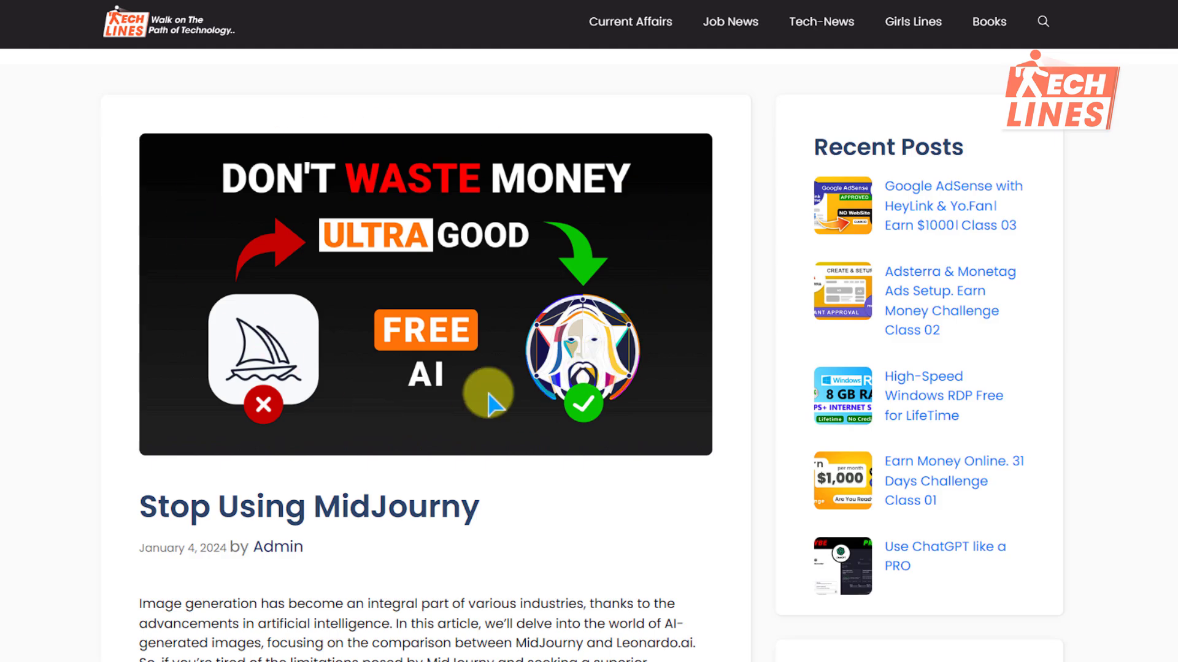
# Open the Use ChatGPT Like a Pro article linked in the Stop Using MidJourny post and look through it.
pyautogui.scroll(-15, 250, 276)
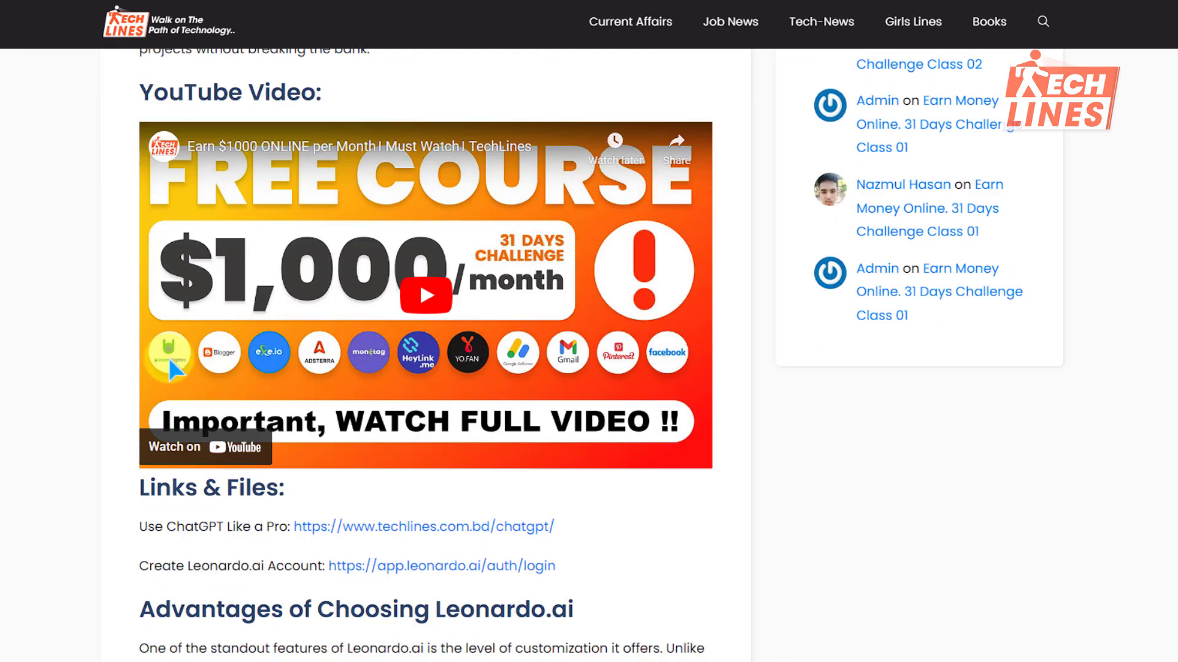
pyautogui.scroll(-1, 175, 370)
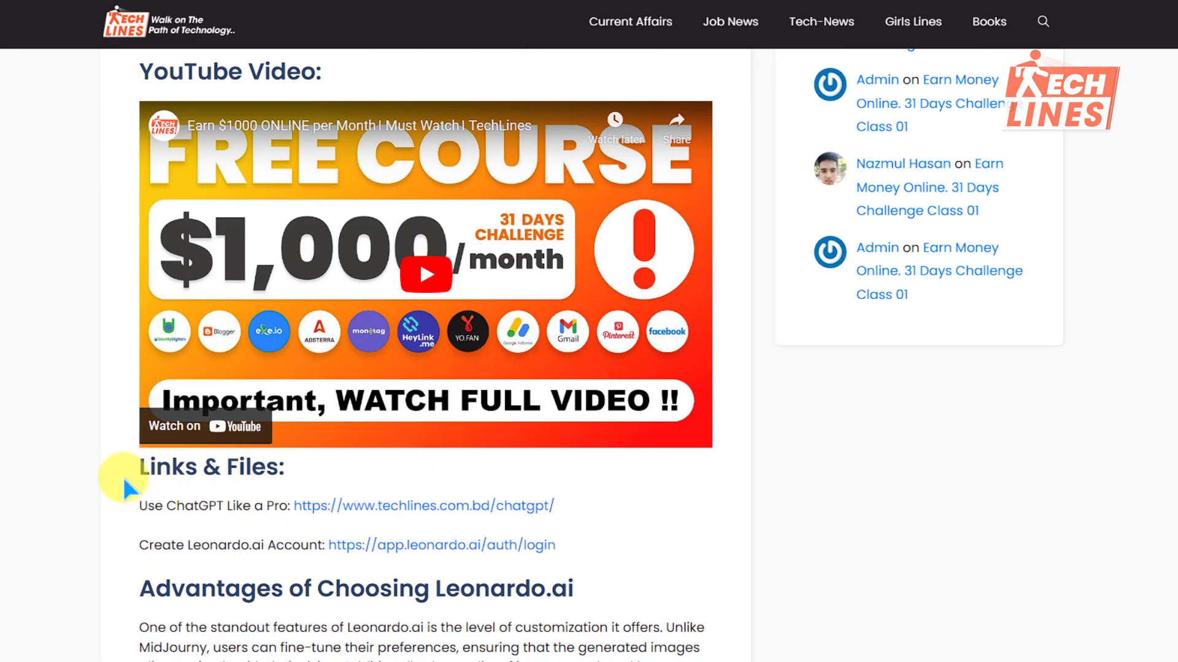
pyautogui.click(435, 501)
pyautogui.scroll(-2, 509, 294)
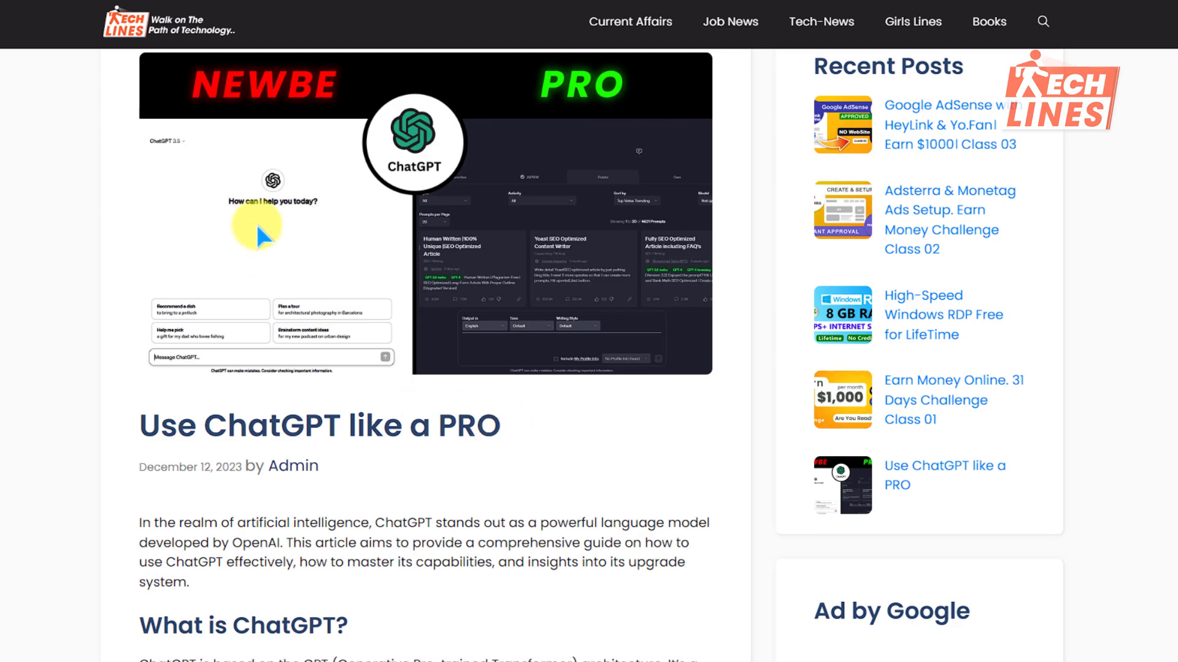
pyautogui.scroll(-10, 555, 376)
pyautogui.scroll(1, 490, 395)
pyautogui.scroll(1, 491, 396)
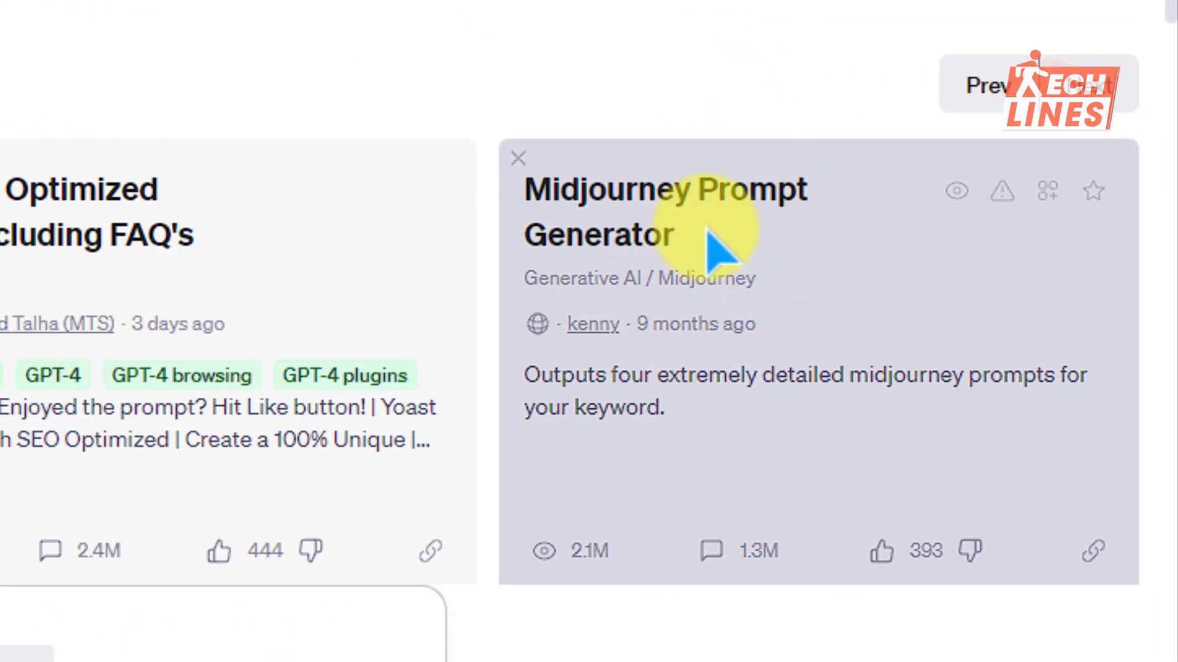
# Generate image prompts with the Midjourney Prompt Generator template for the keyword "make money online and become rich".
pyautogui.click(902, 270)
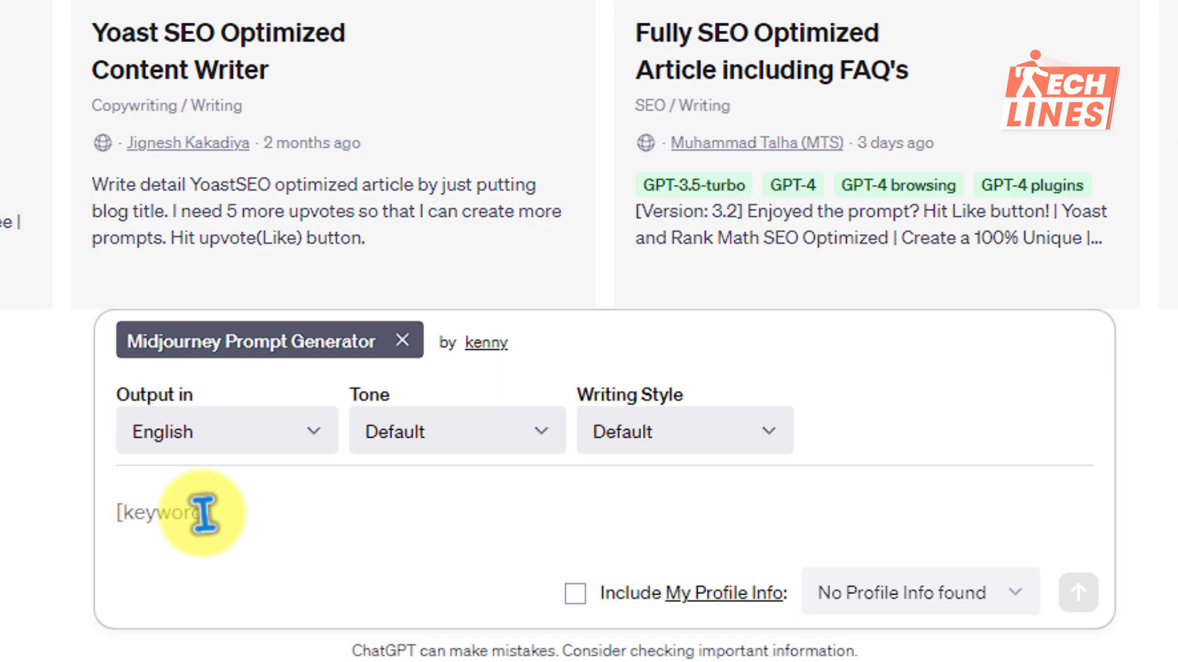
pyautogui.write('make money online and become rich')
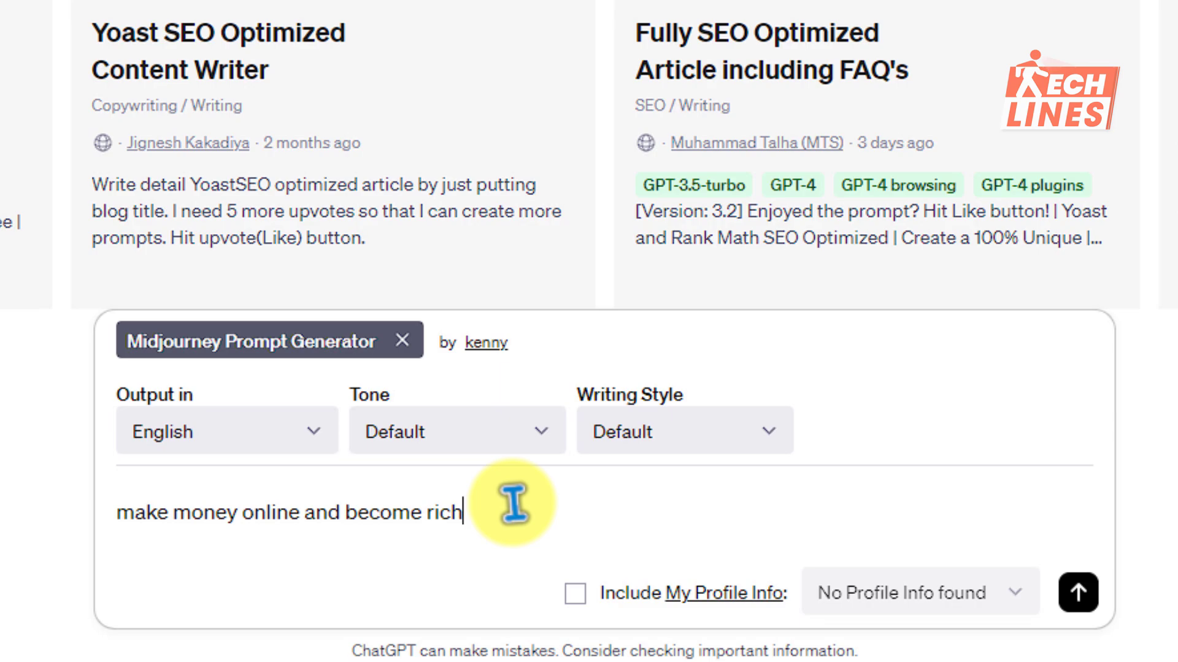
pyautogui.press('Return')
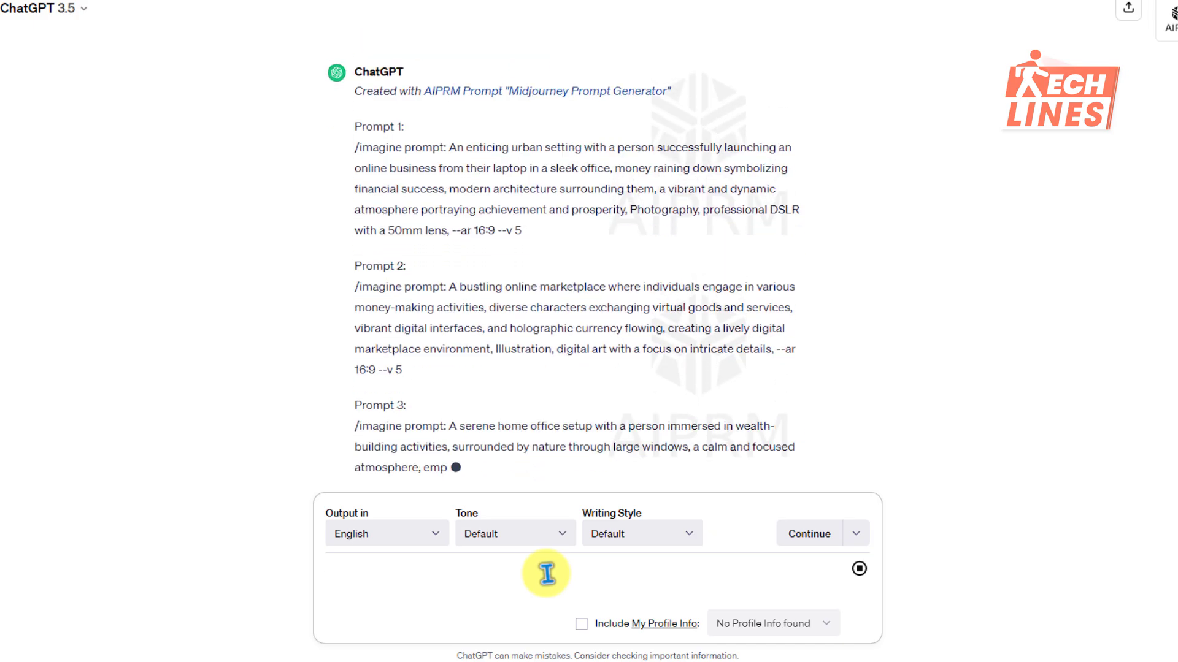
# Review the generated prompts and select the text of Prompt 1, leaving out its /imagine prefix.
pyautogui.scroll(2, 536, 242)
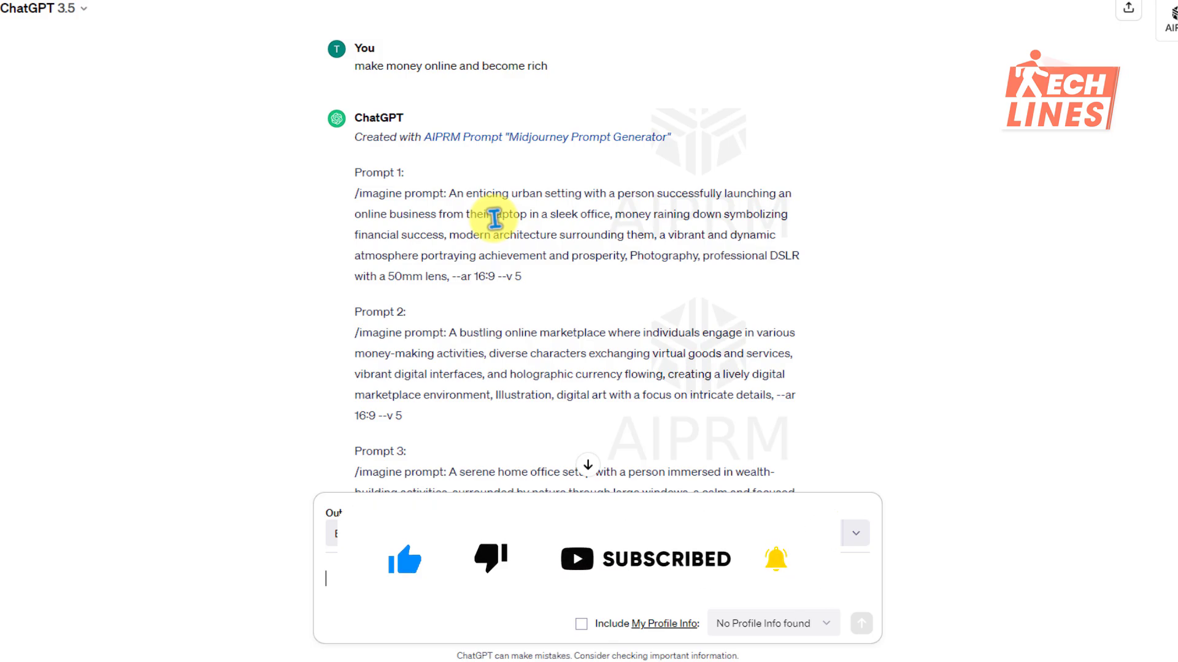
pyautogui.scroll(-3, 549, 277)
pyautogui.scroll(3, 539, 223)
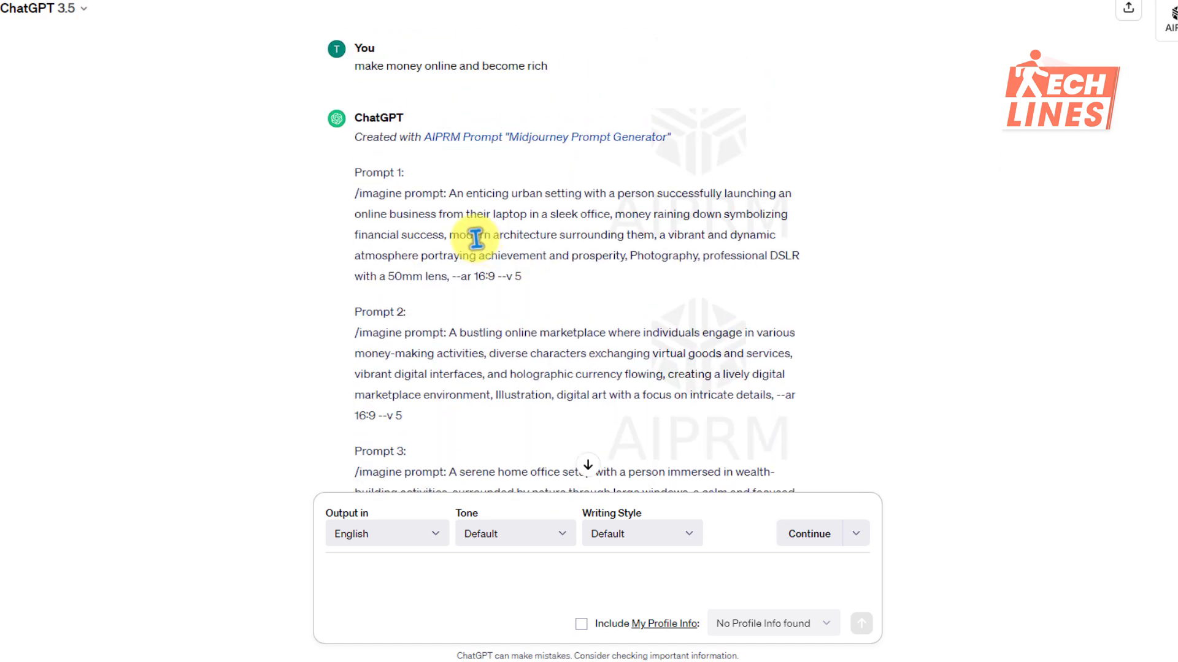
pyautogui.moveTo(451, 194); pyautogui.dragTo(542, 282)
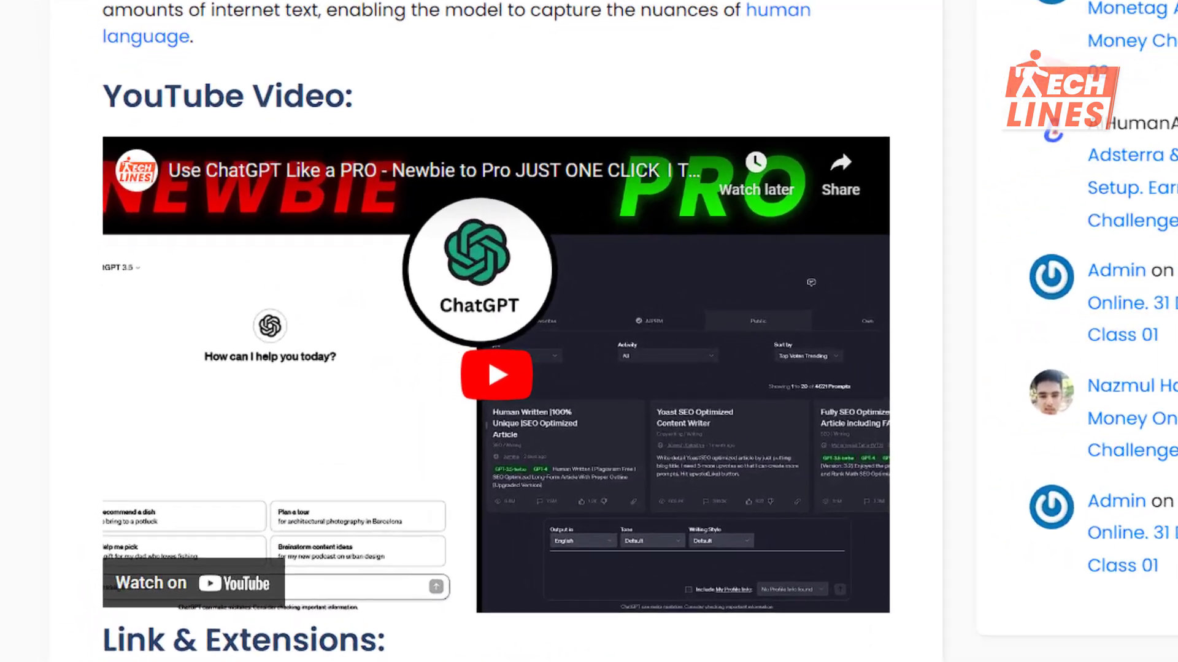
# Open the Leonardo.ai login page from the MidJourny article's links and sign in with the existing Google account.
pyautogui.scroll(-5, 788, 459)
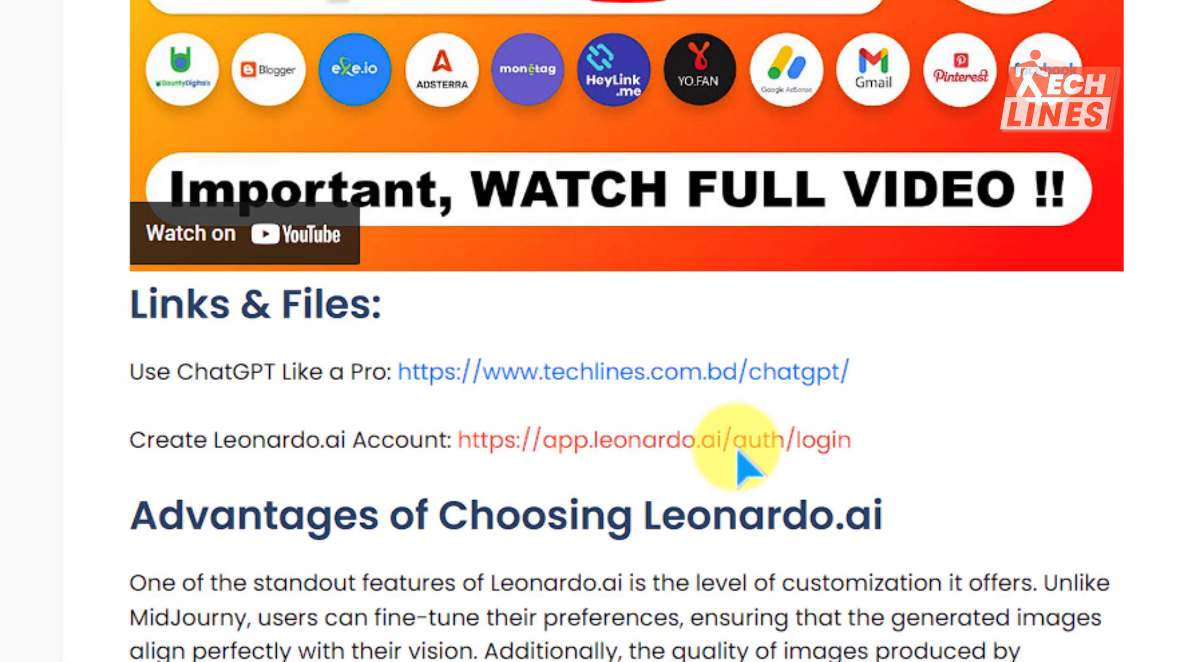
pyautogui.click(719, 440)
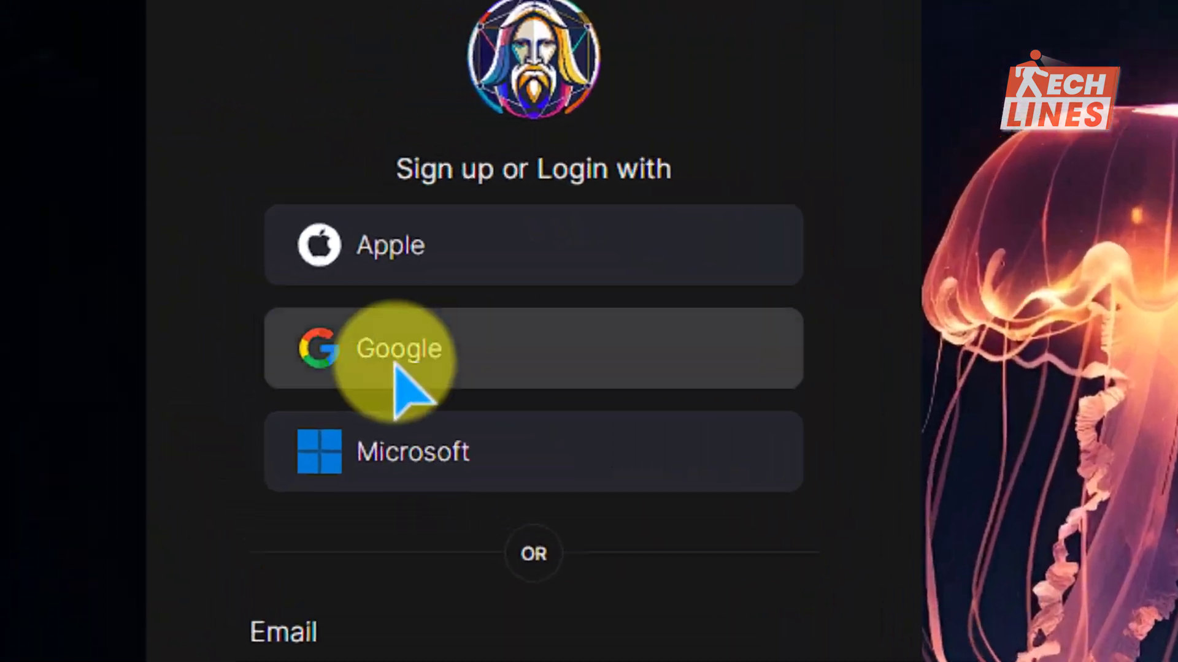
pyautogui.click(127, 207)
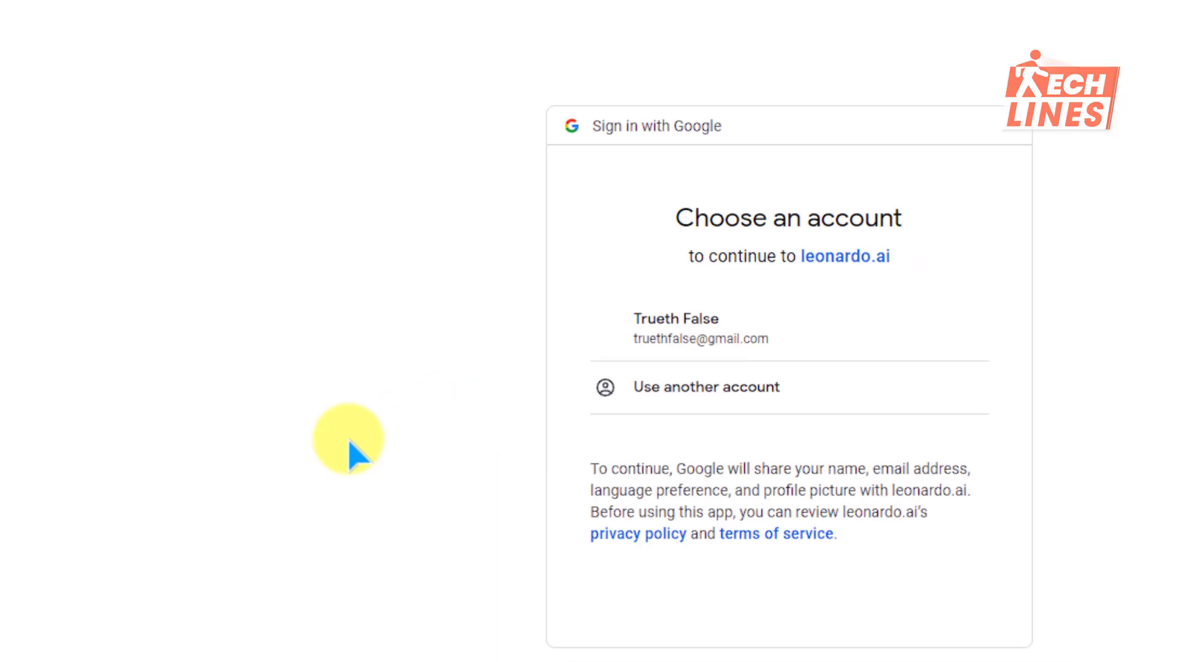
pyautogui.click(661, 276)
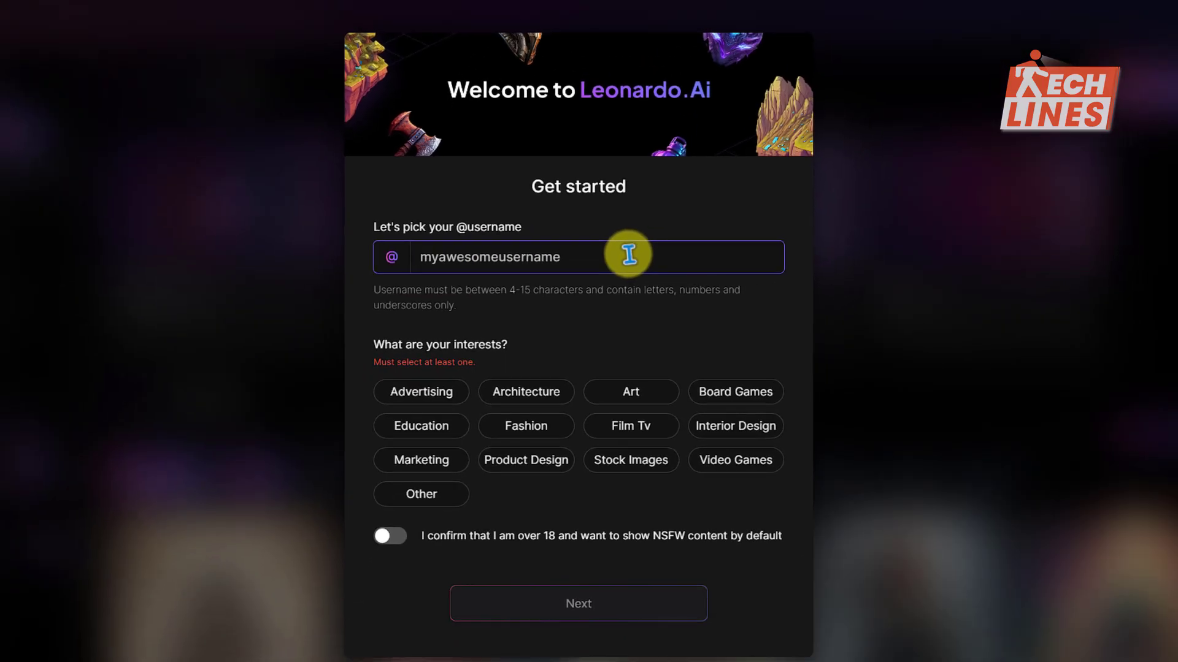
# Complete the profile with username techlines, interests Advertising, Education, Fashion and Video Games, and the over-18 NSFW option, and submit it.
pyautogui.write('techlines')
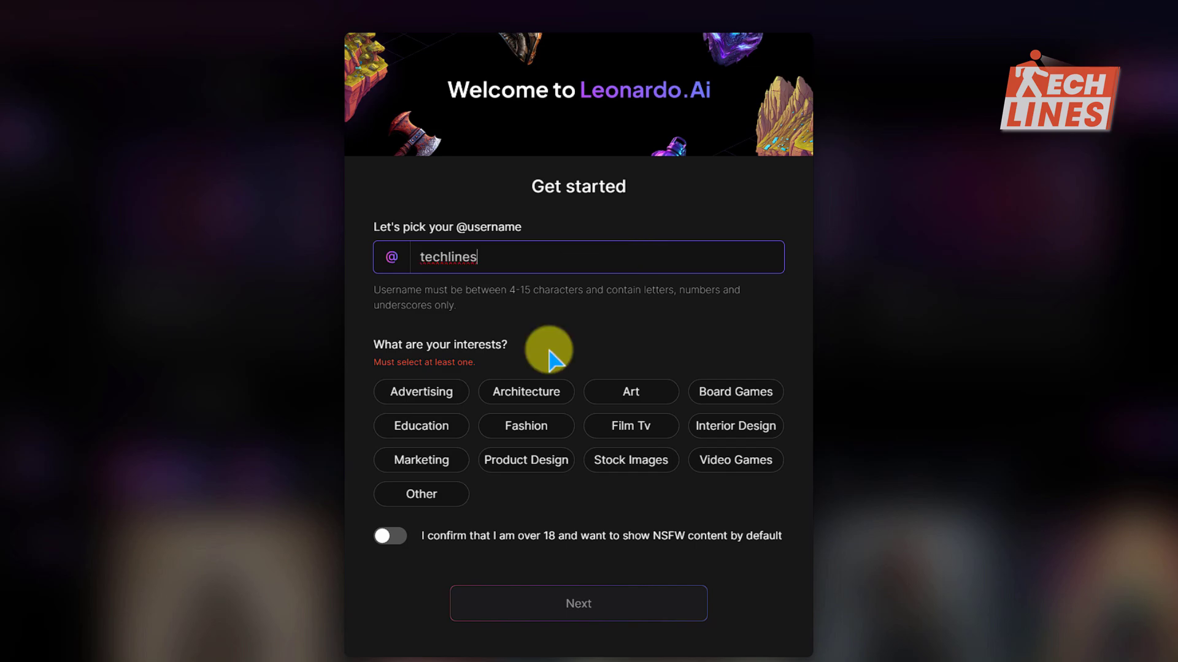
pyautogui.click(430, 423)
pyautogui.click(426, 393)
pyautogui.click(735, 460)
pyautogui.click(526, 426)
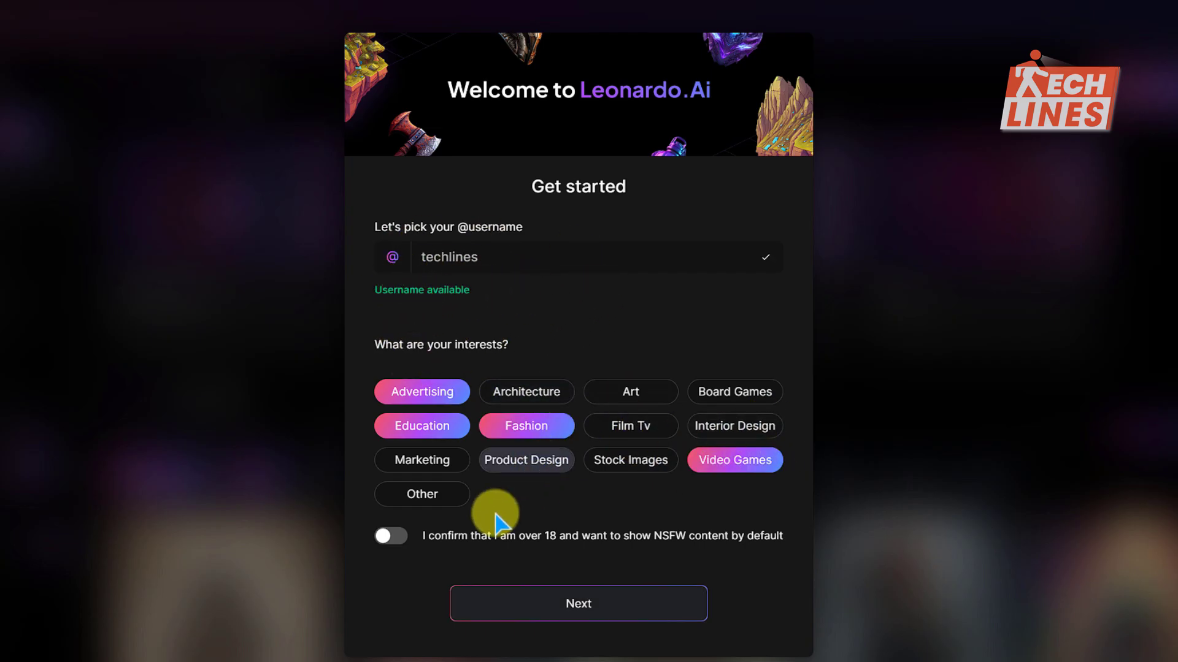
pyautogui.click(390, 536)
pyautogui.click(581, 607)
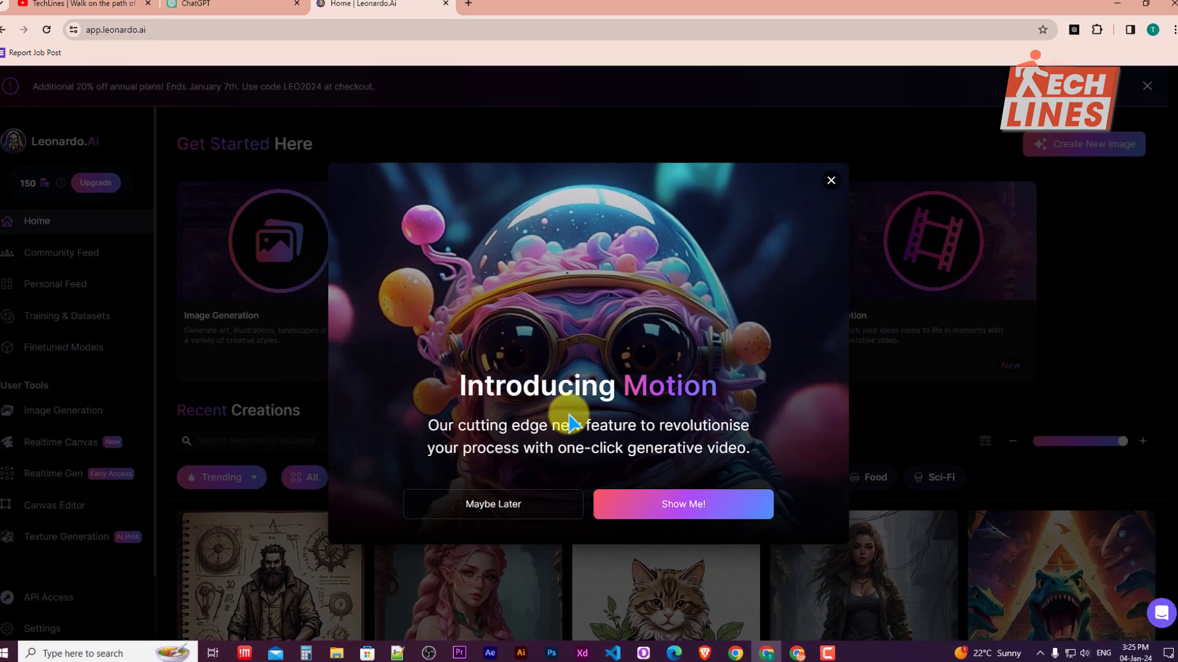
# Dismiss the Motion introduction and open the Image Generation tool.
pyautogui.click(498, 507)
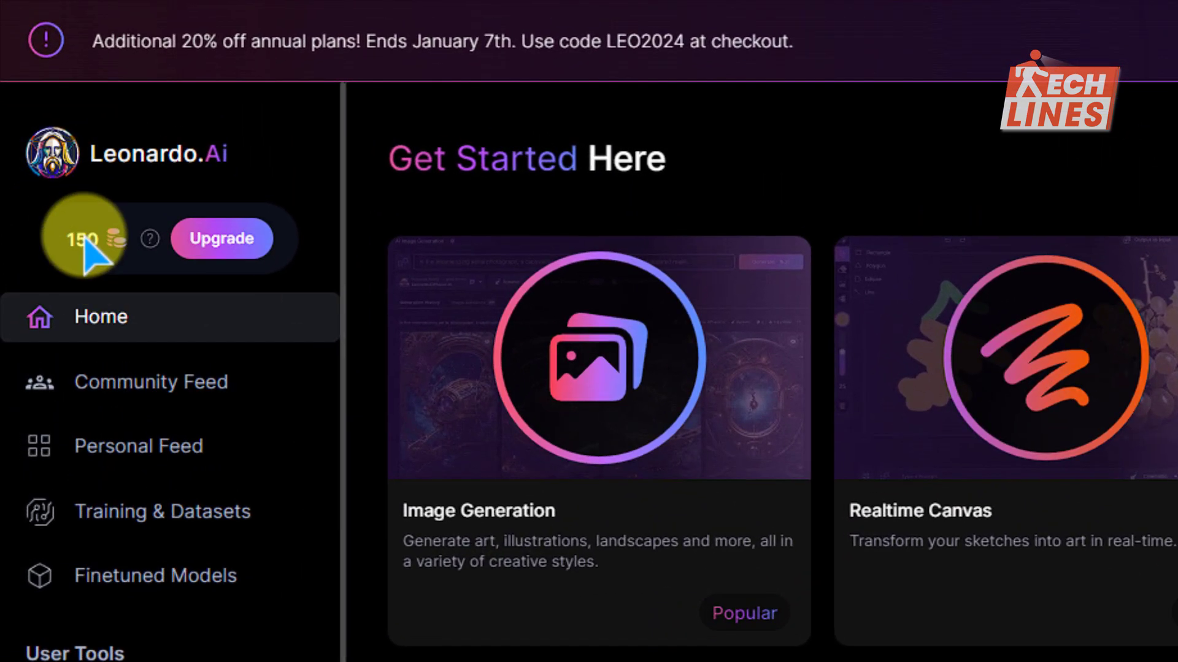
pyautogui.moveTo(150, 244)
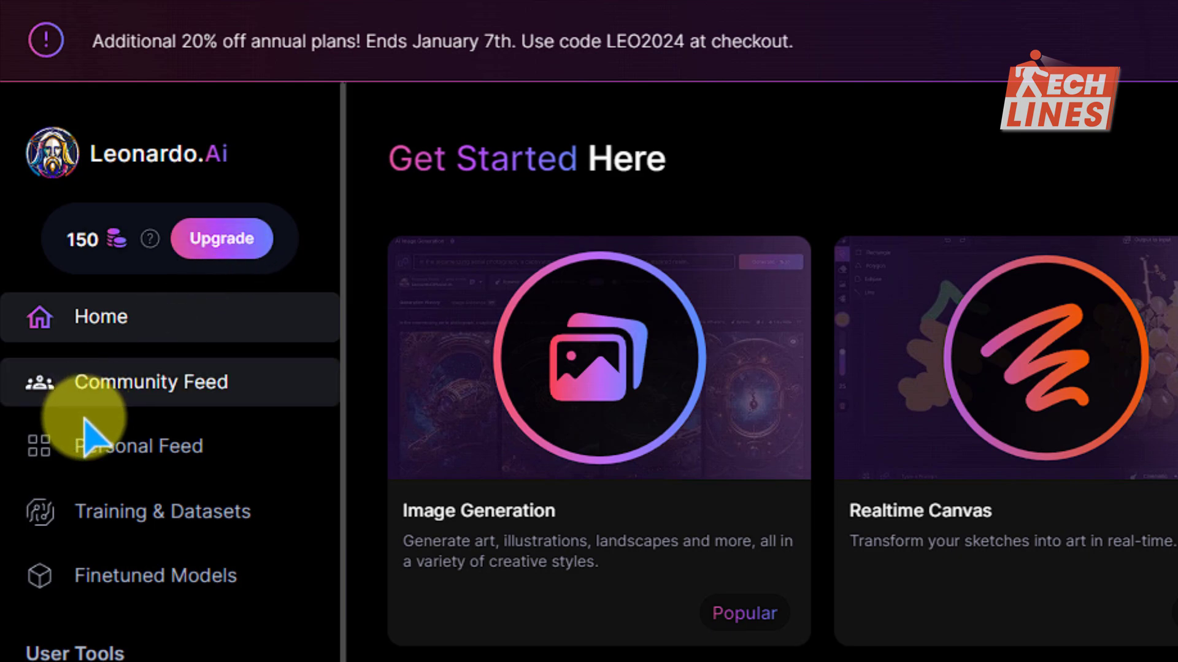
pyautogui.scroll(-8, 190, 311)
pyautogui.scroll(3, 222, 325)
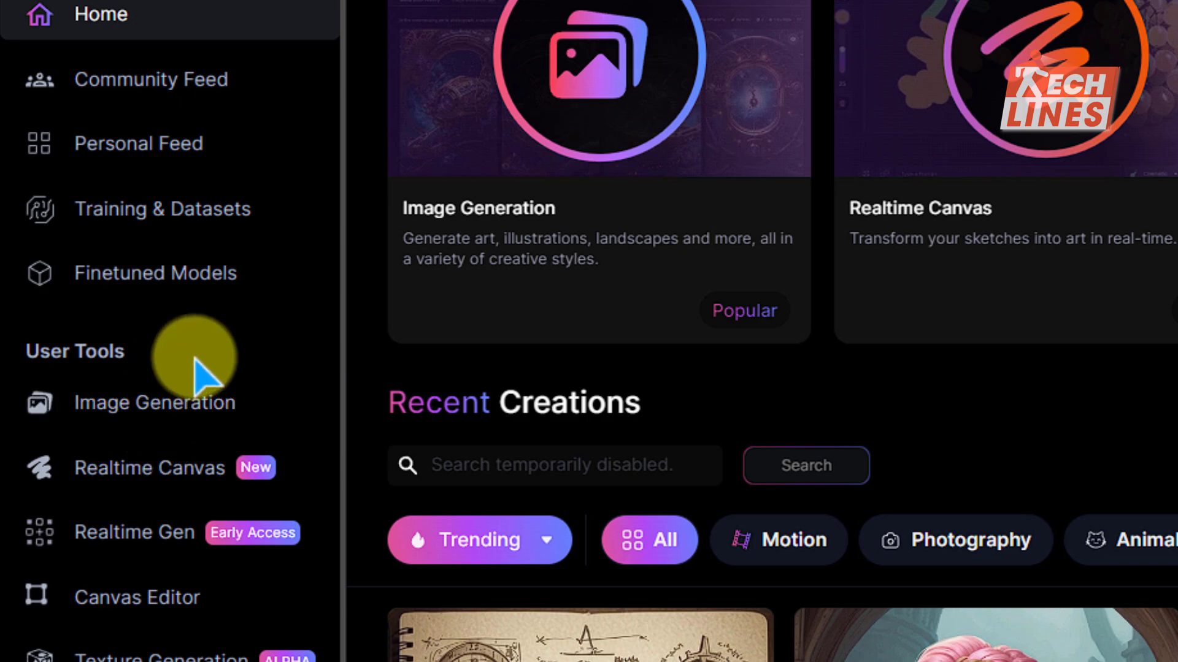
pyautogui.click(181, 414)
pyautogui.click(160, 341)
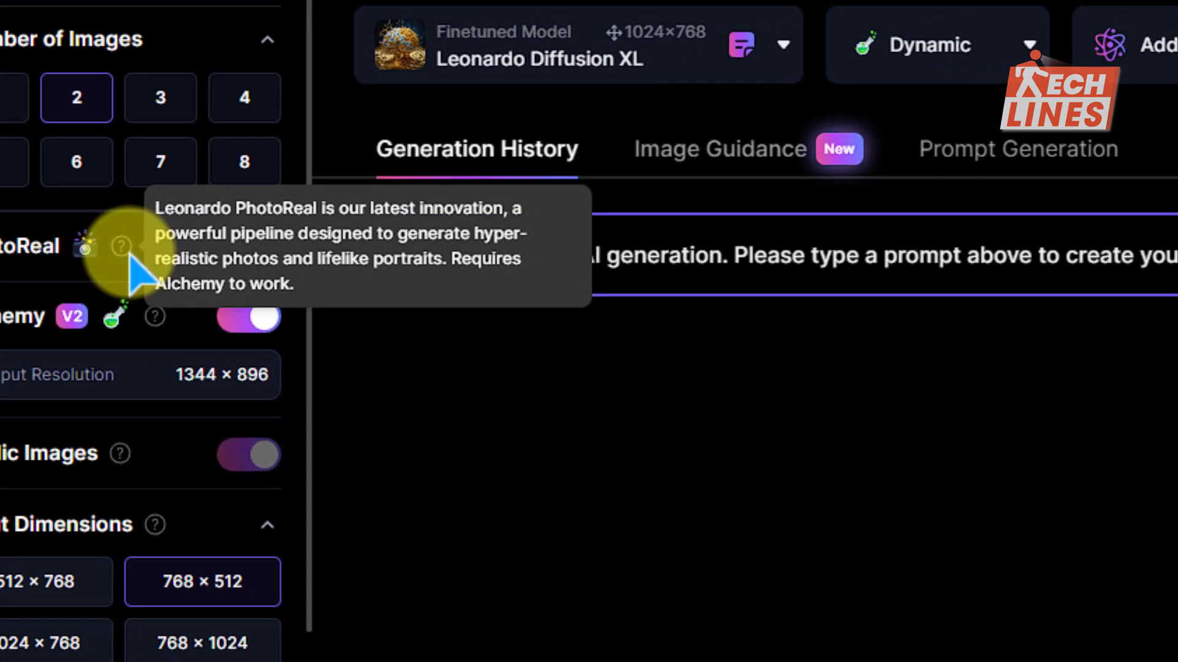
# Dismiss the PhotoReal introduction and turn on PhotoReal for image generation.
pyautogui.click(204, 239)
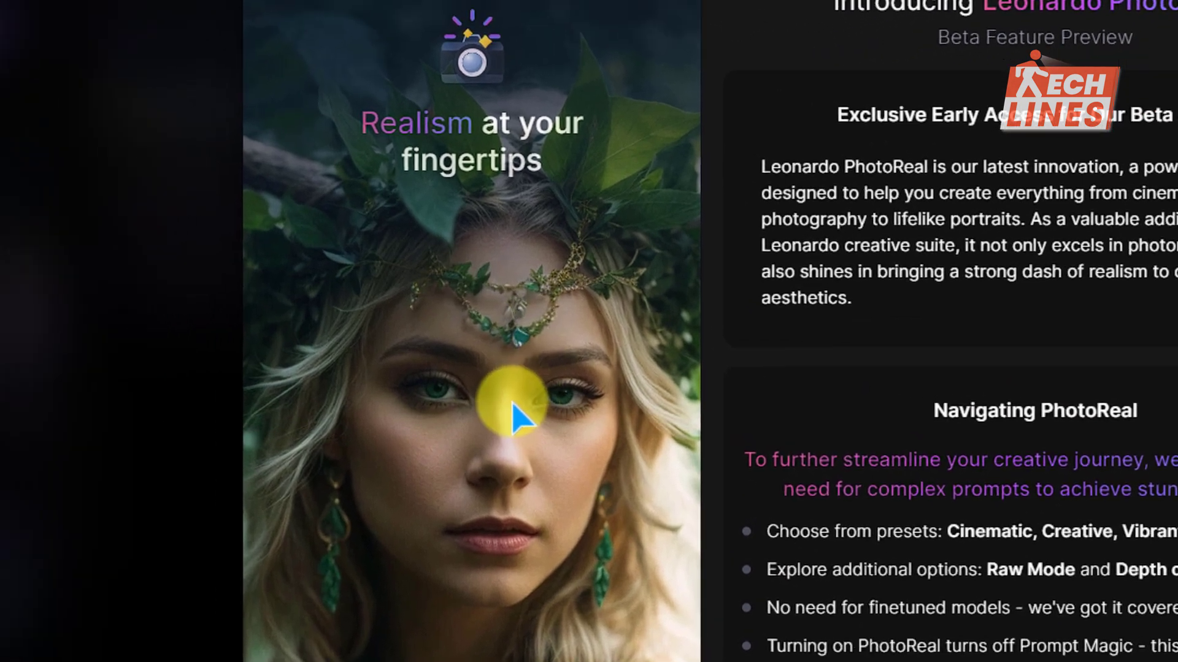
pyautogui.click(38, 402)
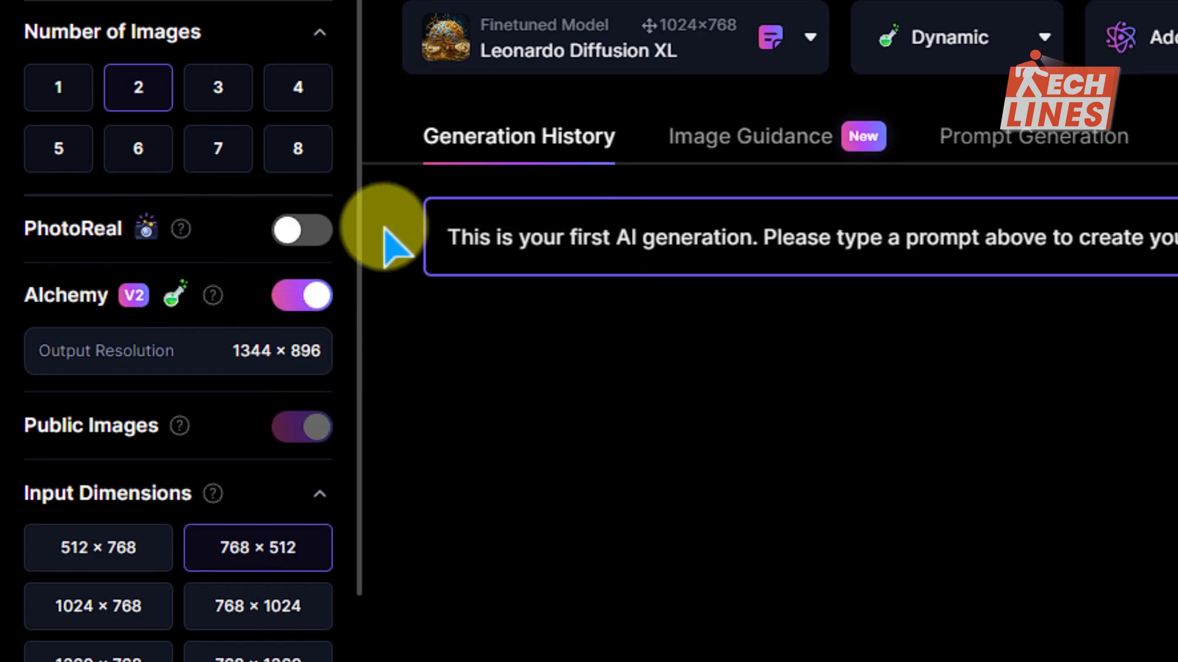
pyautogui.click(317, 231)
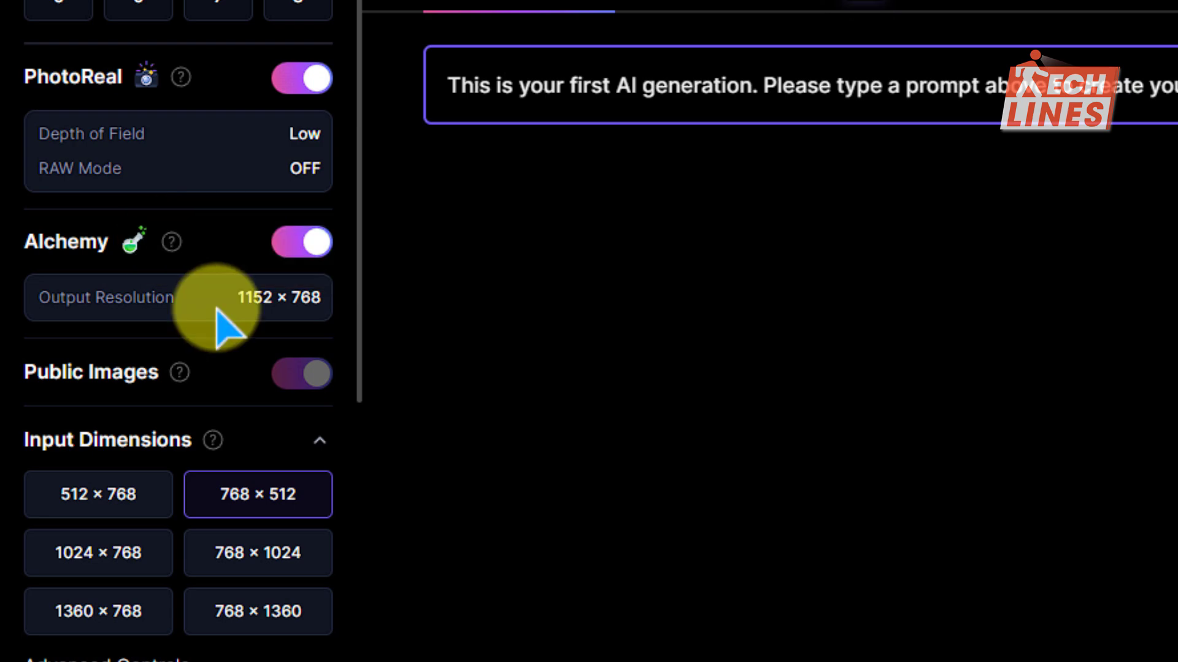
# Set the input dimensions to the 16:9 aspect ratio.
pyautogui.moveTo(174, 378)
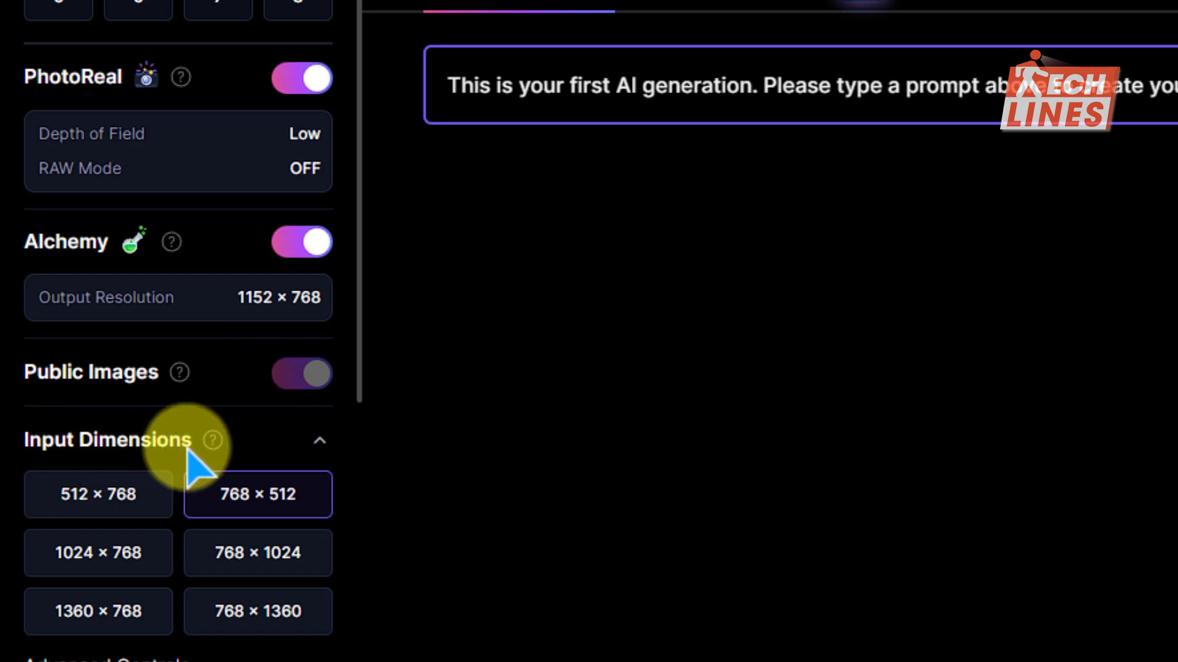
pyautogui.scroll(-6, 228, 410)
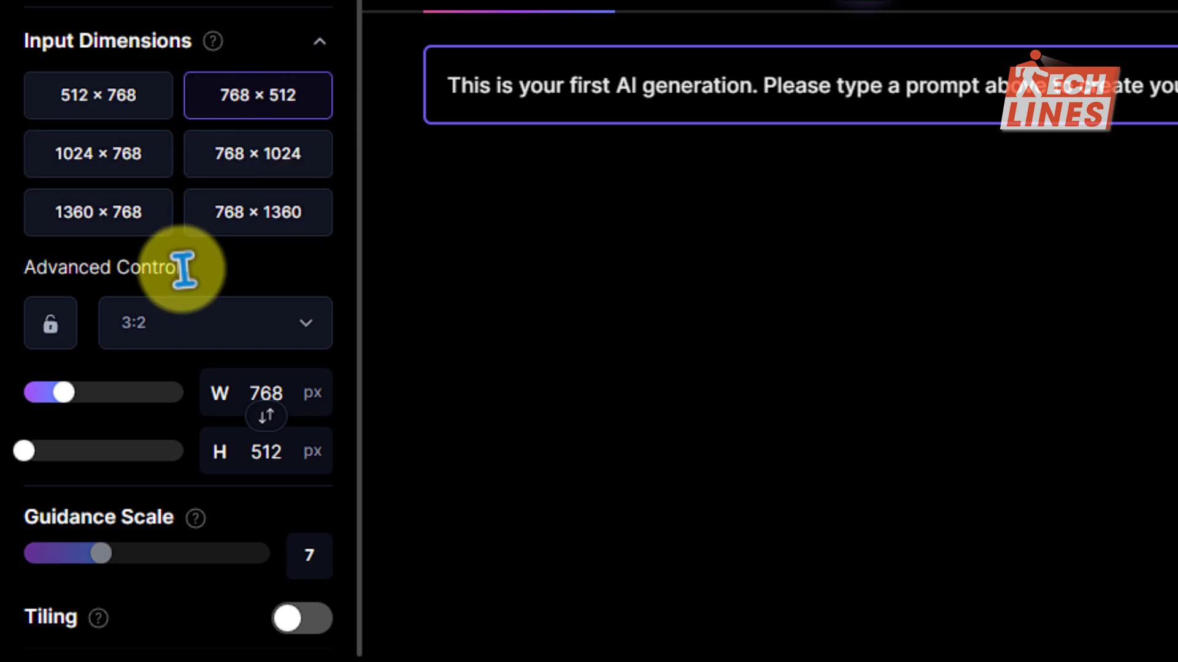
pyautogui.click(222, 215)
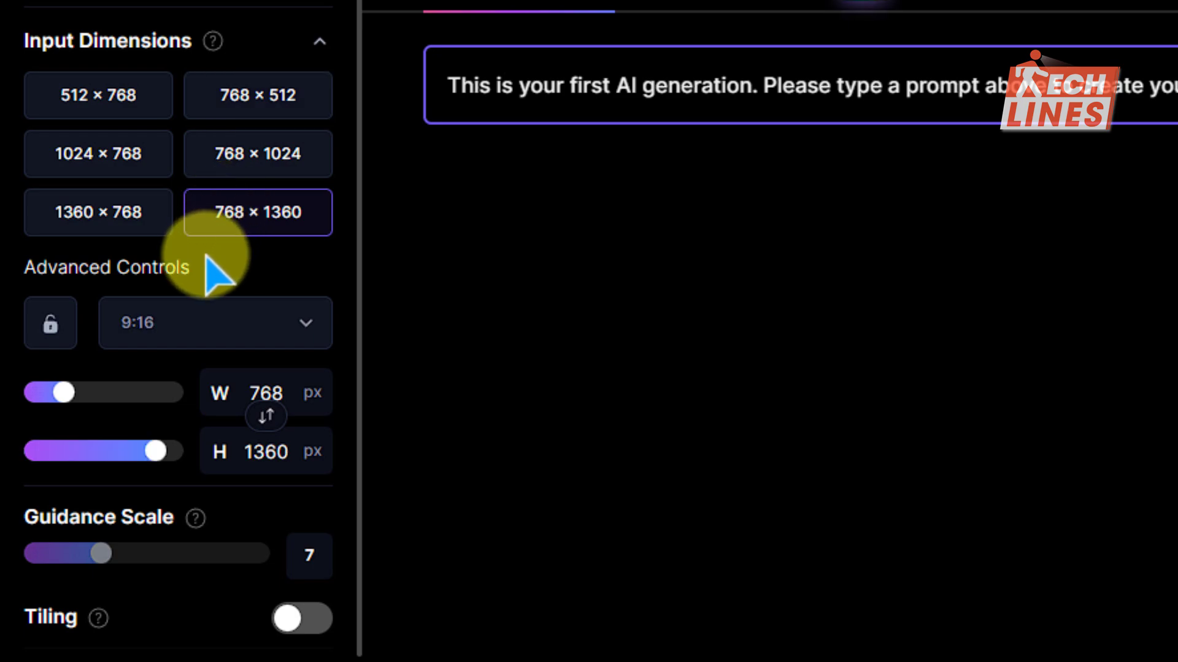
pyautogui.click(232, 325)
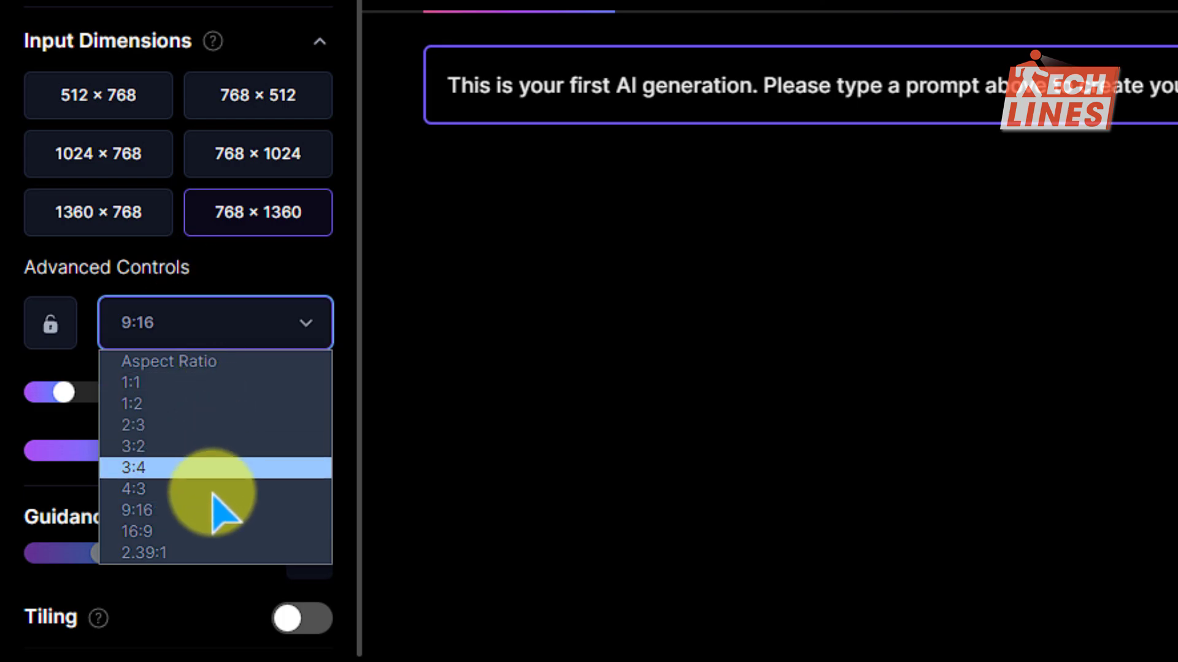
pyautogui.click(194, 531)
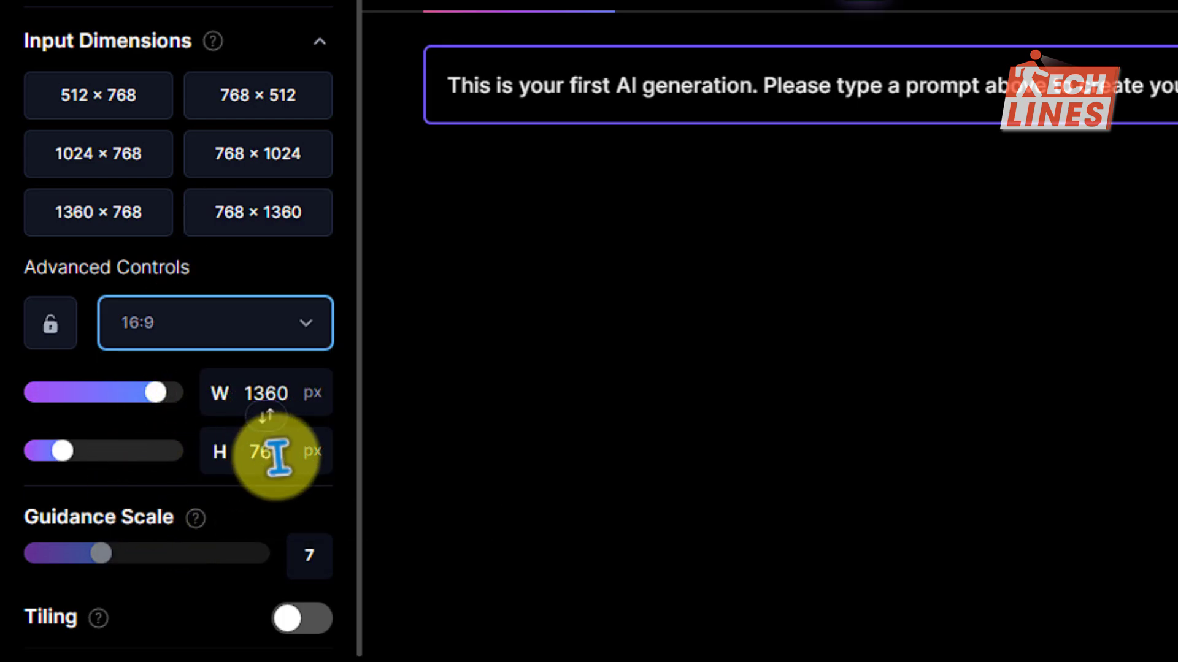
pyautogui.scroll(-5, 258, 442)
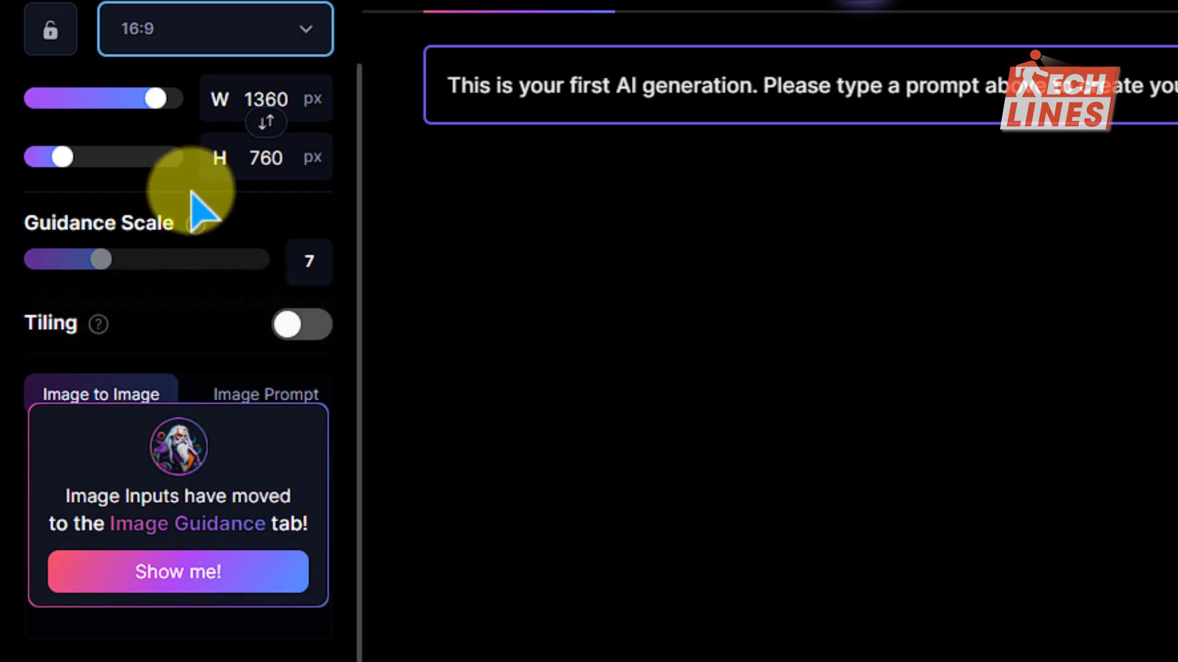
# Set the PhotoReal style preset to Creative for the image prompt.
pyautogui.scroll(10, 202, 439)
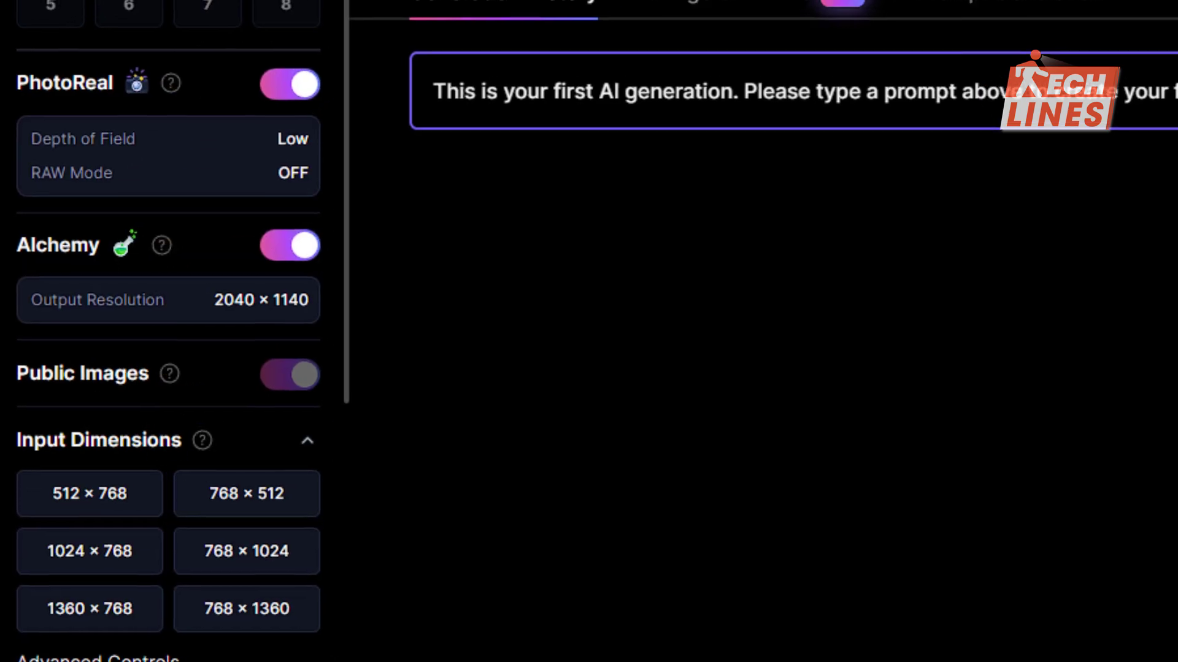
pyautogui.click(213, 93)
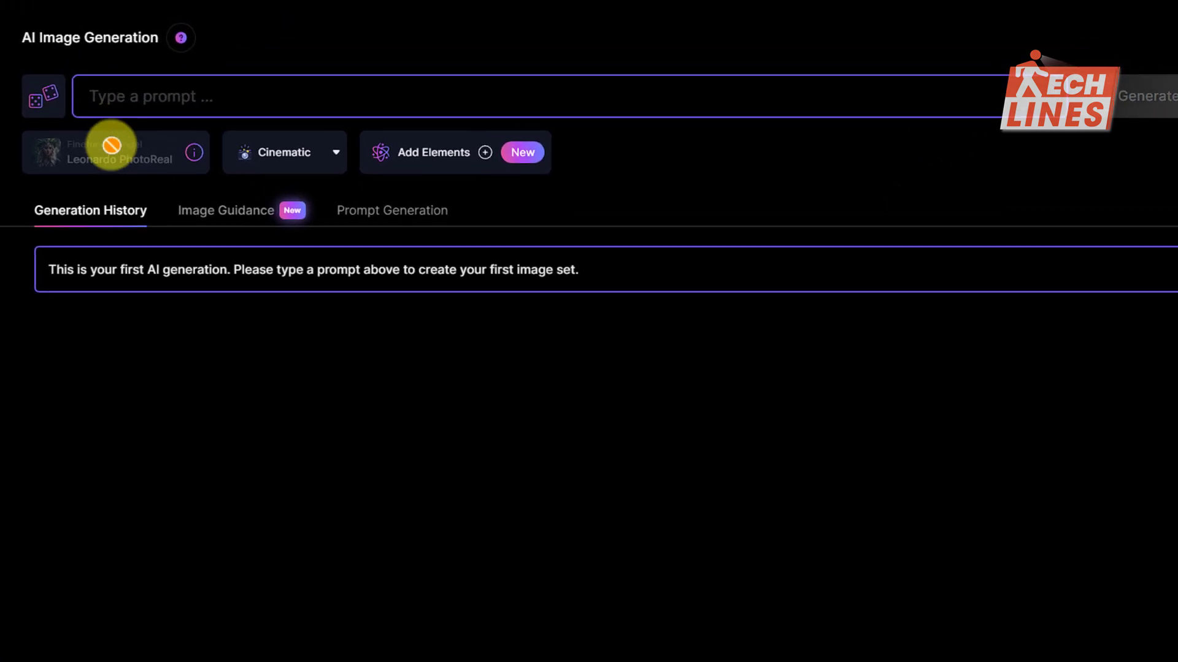
pyautogui.click(278, 144)
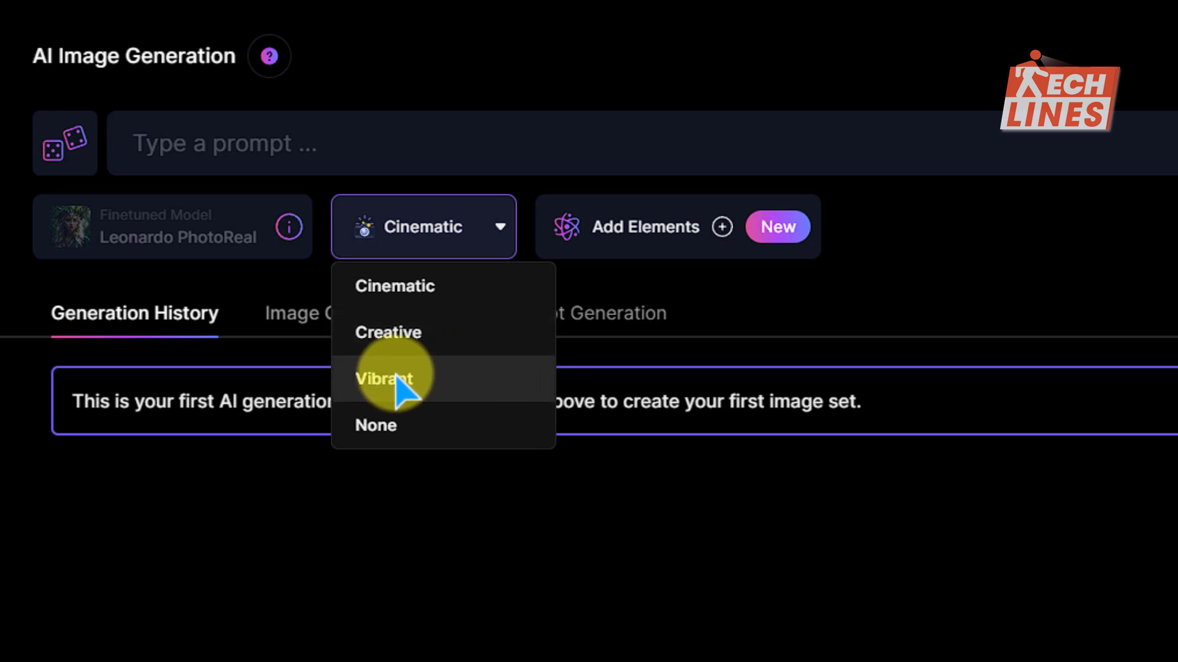
pyautogui.click(406, 339)
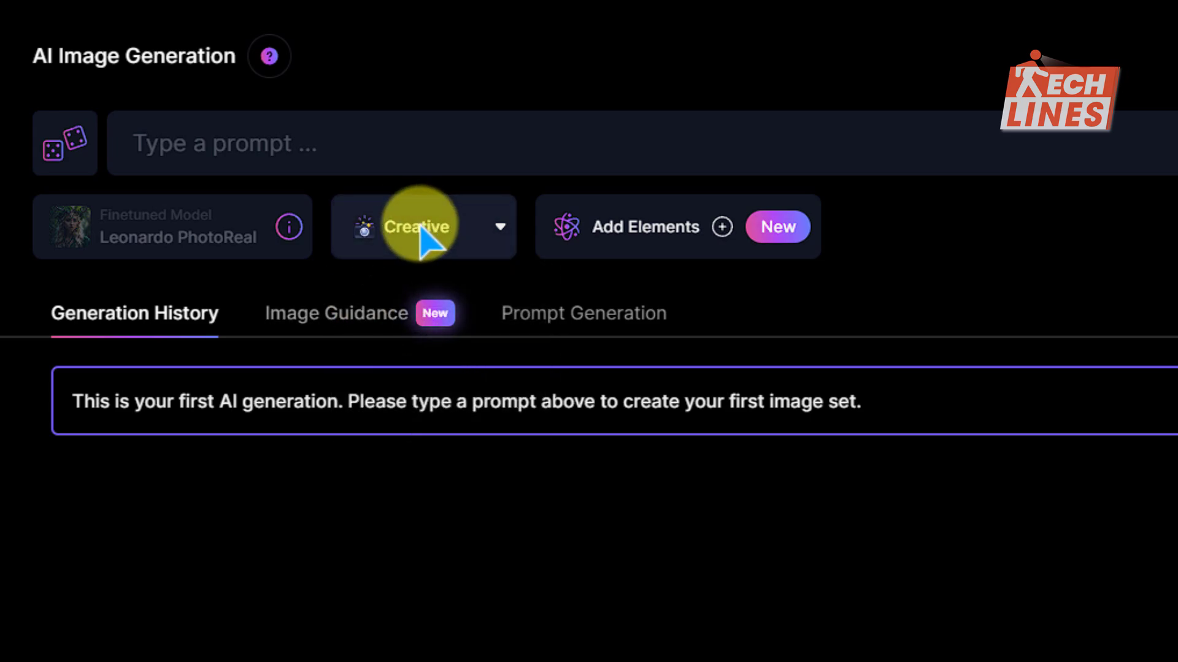
# Dismiss the Elements introduction, browse the available elements and add Ebony & Gold to the image generation.
pyautogui.click(713, 238)
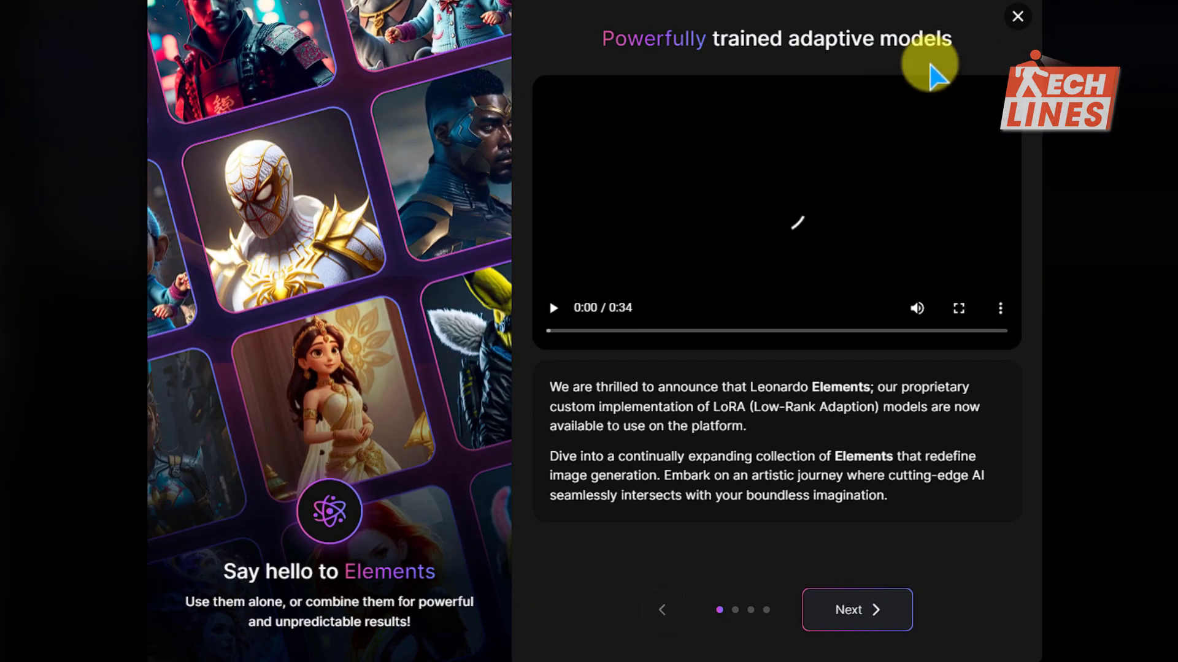
pyautogui.click(1017, 17)
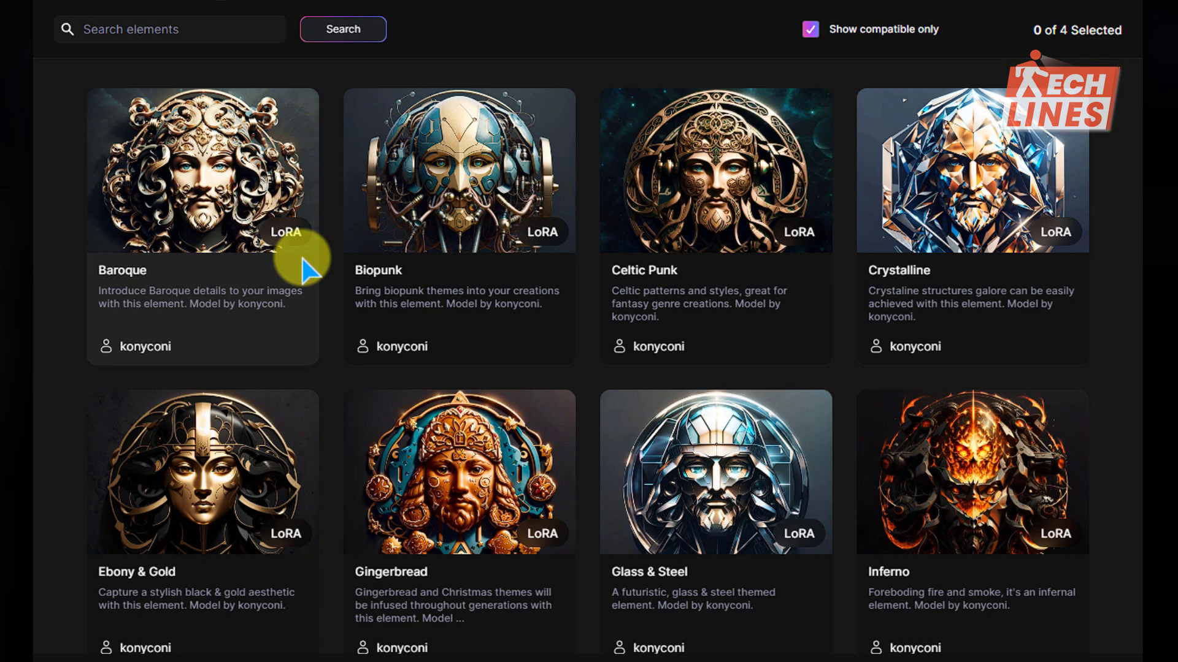
pyautogui.scroll(-10, 815, 460)
pyautogui.scroll(9, 819, 460)
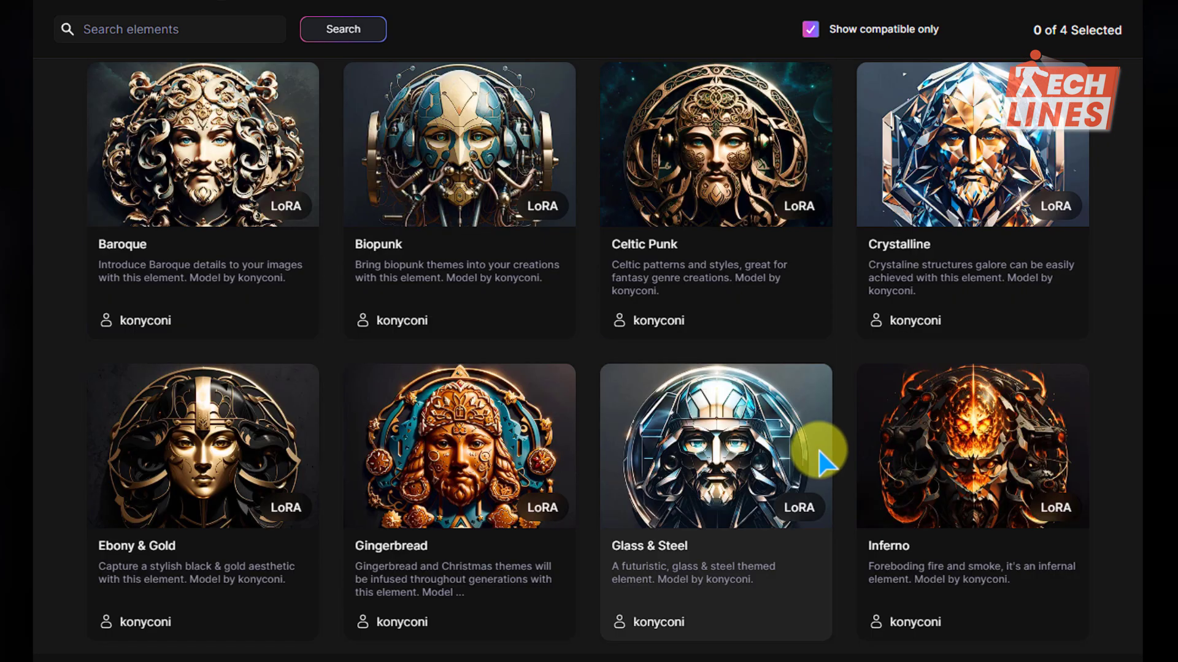
pyautogui.scroll(-1, 818, 453)
pyautogui.scroll(1, 815, 452)
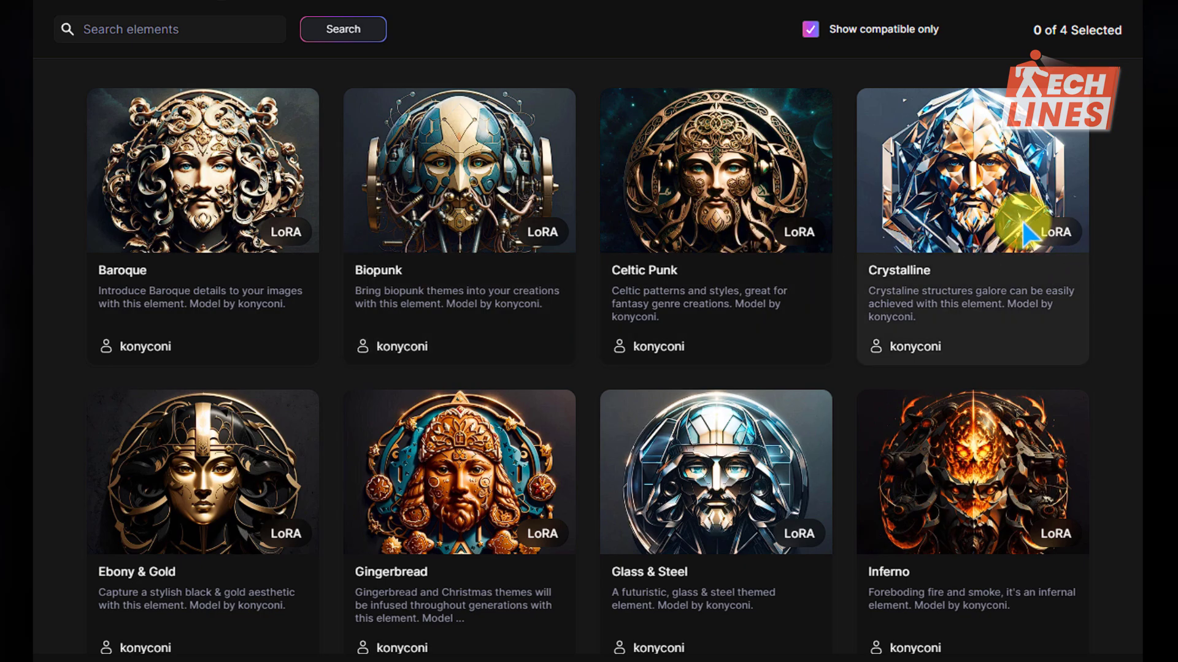
pyautogui.scroll(-6, 380, 413)
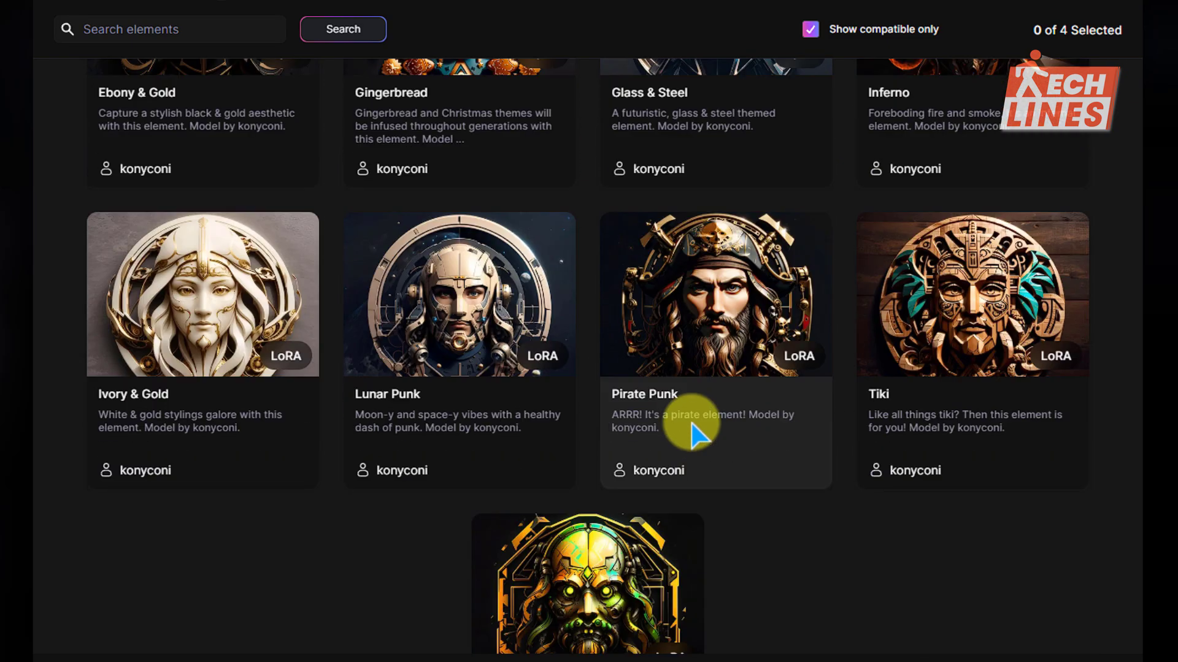
pyautogui.scroll(-1, 491, 417)
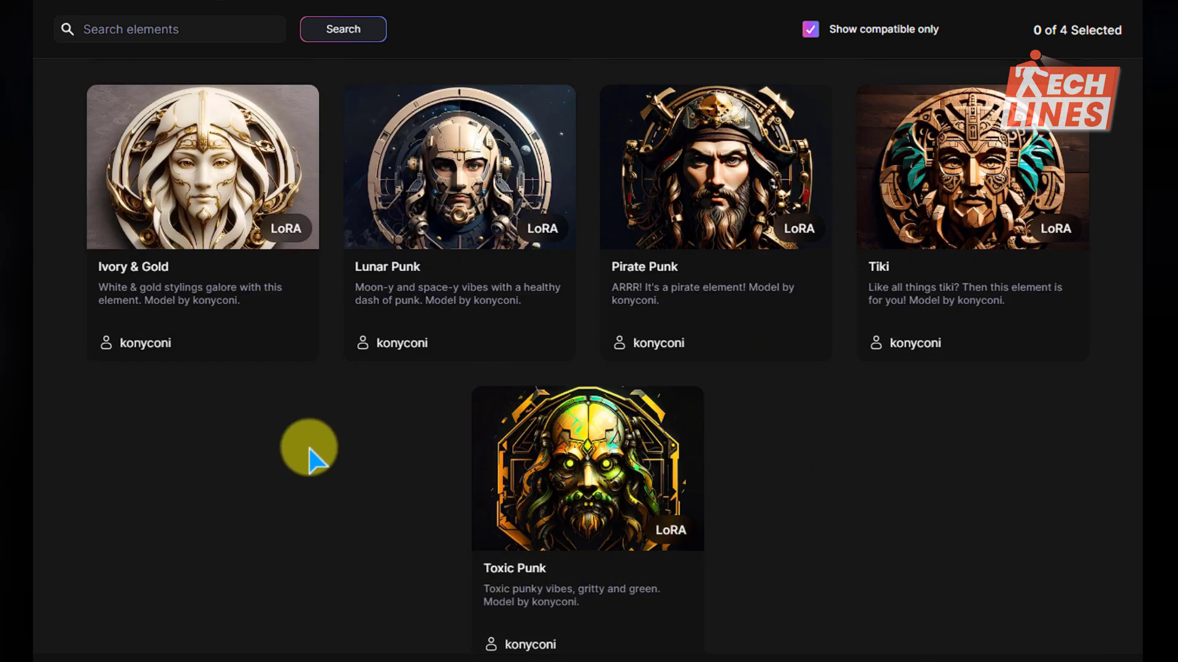
pyautogui.scroll(5, 310, 454)
pyautogui.scroll(2, 310, 454)
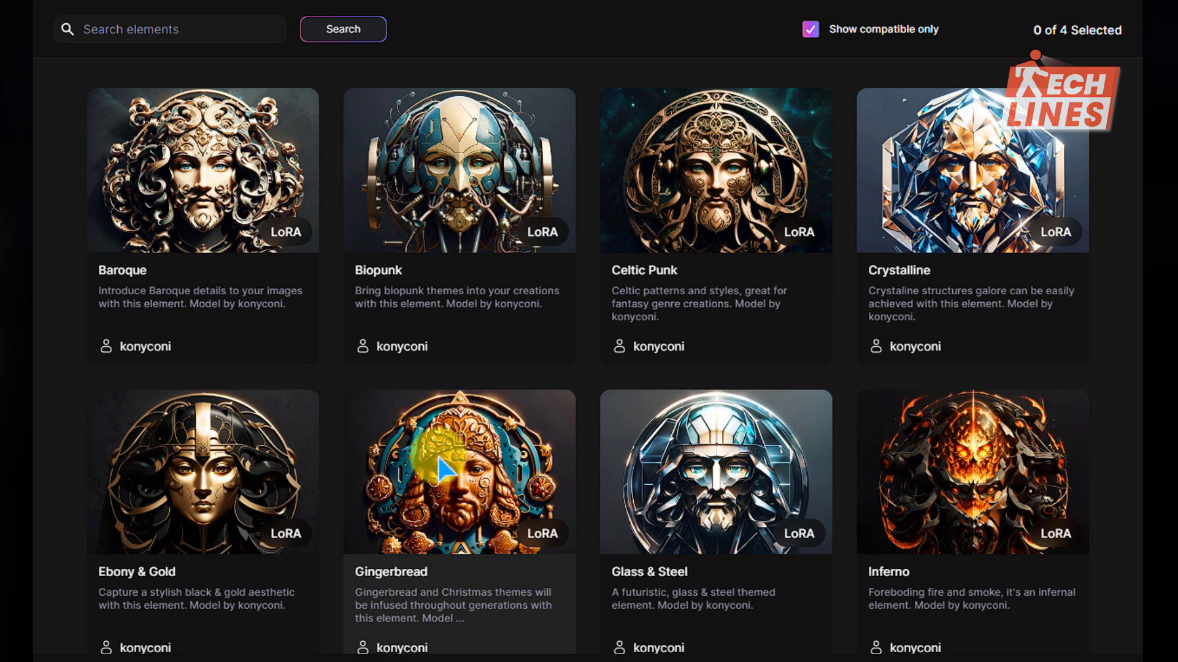
pyautogui.click(202, 487)
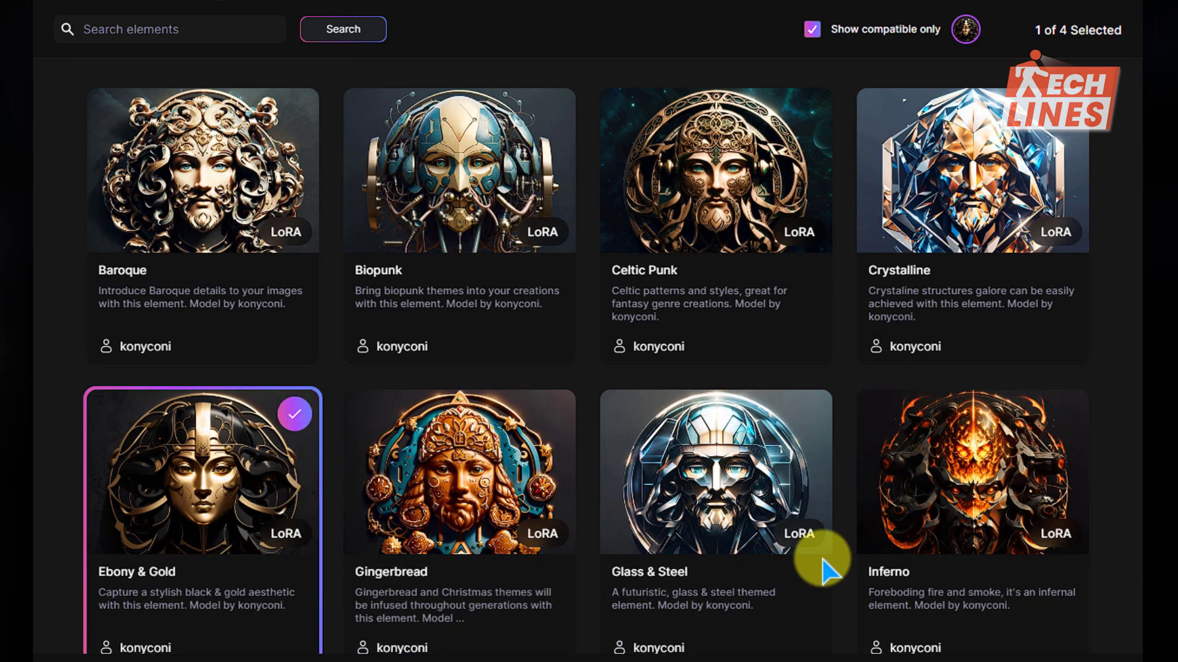
pyautogui.click(749, 655)
# Generate images from the ChatGPT prompt beginning "An enticing urban setting with a person successfully launching an online business" and view them enlarged.
pyautogui.write('An enticing urban setting with a person successfully launching an online business from their laptop in a sleek office, money raining down symbolizing financial success, modern architecture surrounding them, a vibrant and dynamic atmosphere portraying achievement and prosperity, Photography, professional DSLR with a 50mm lens, --ar 16:9 --v 5')
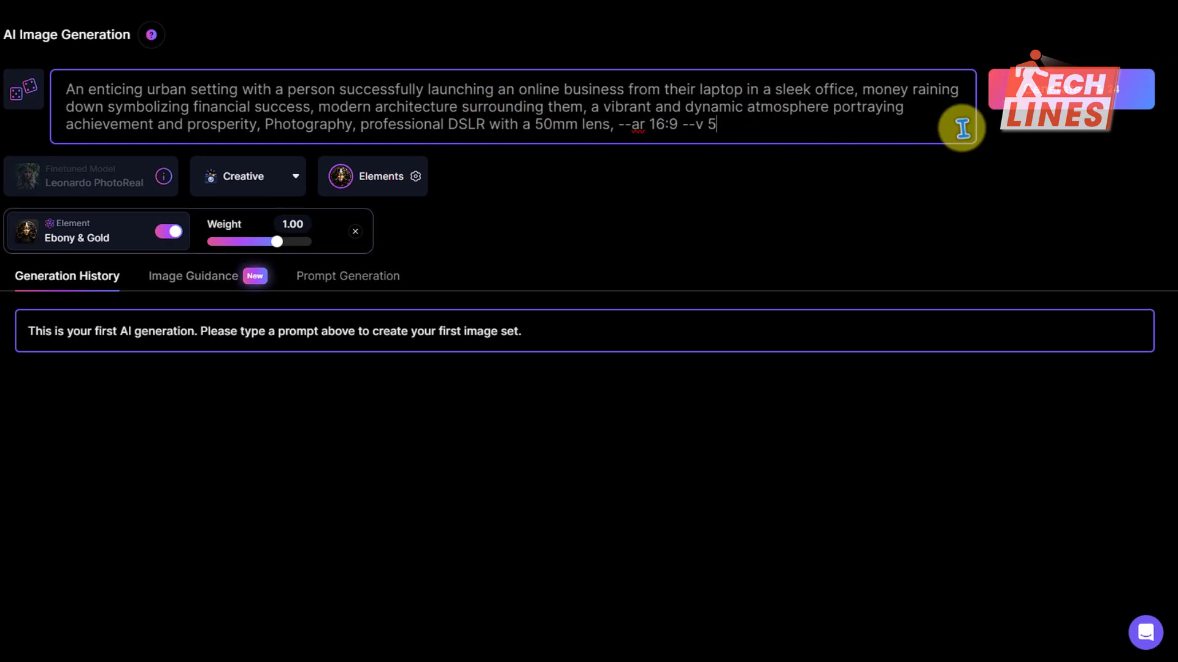
pyautogui.click(1073, 91)
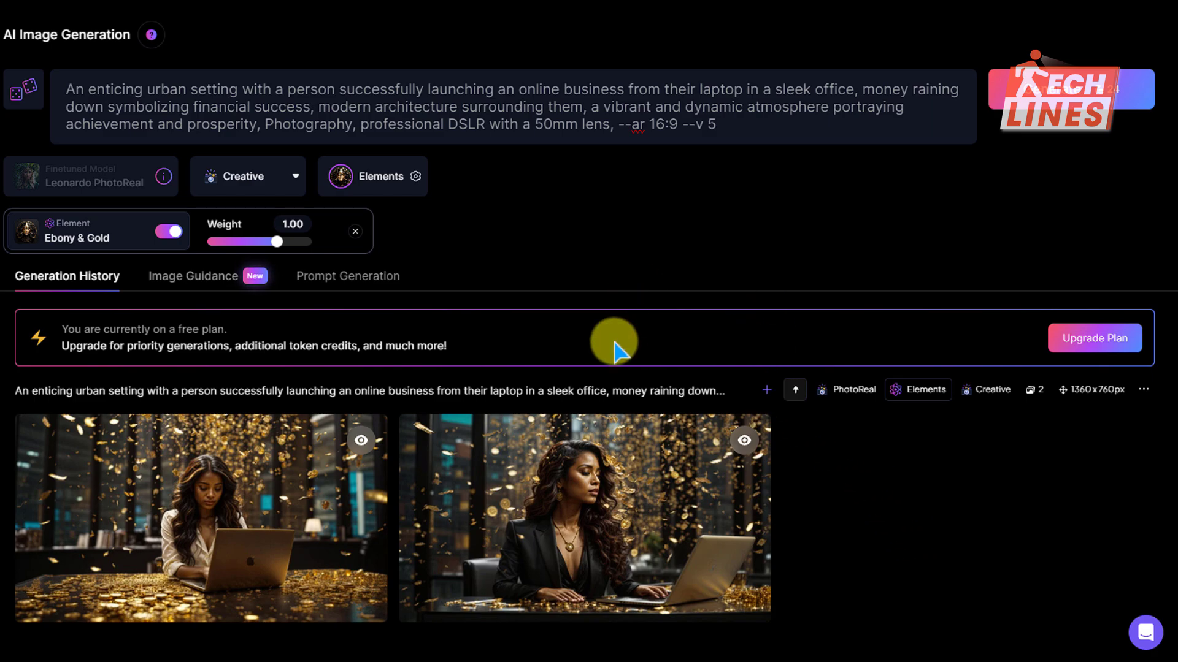
pyautogui.click(257, 503)
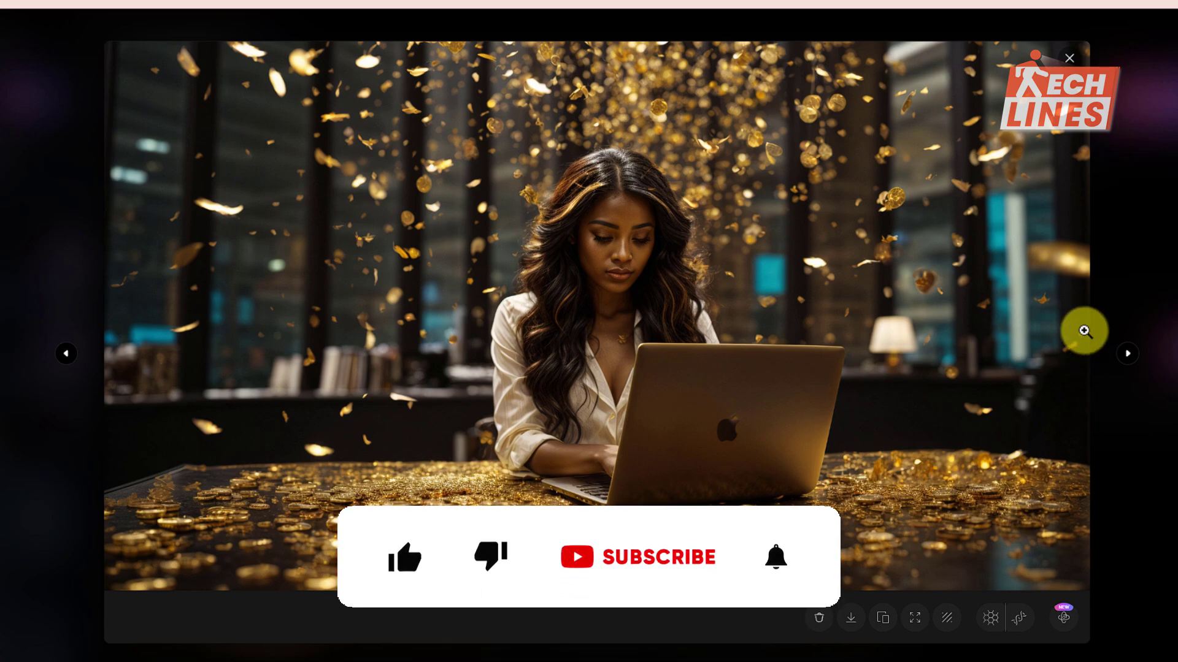
pyautogui.click(1131, 362)
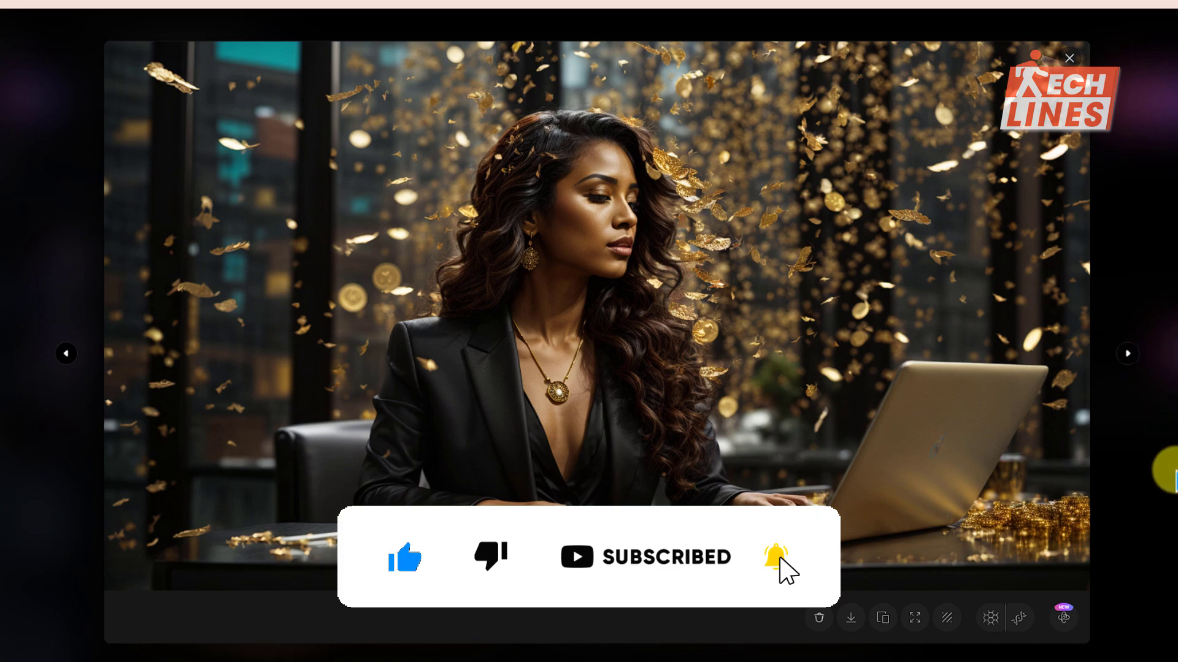
pyautogui.click(1104, 471)
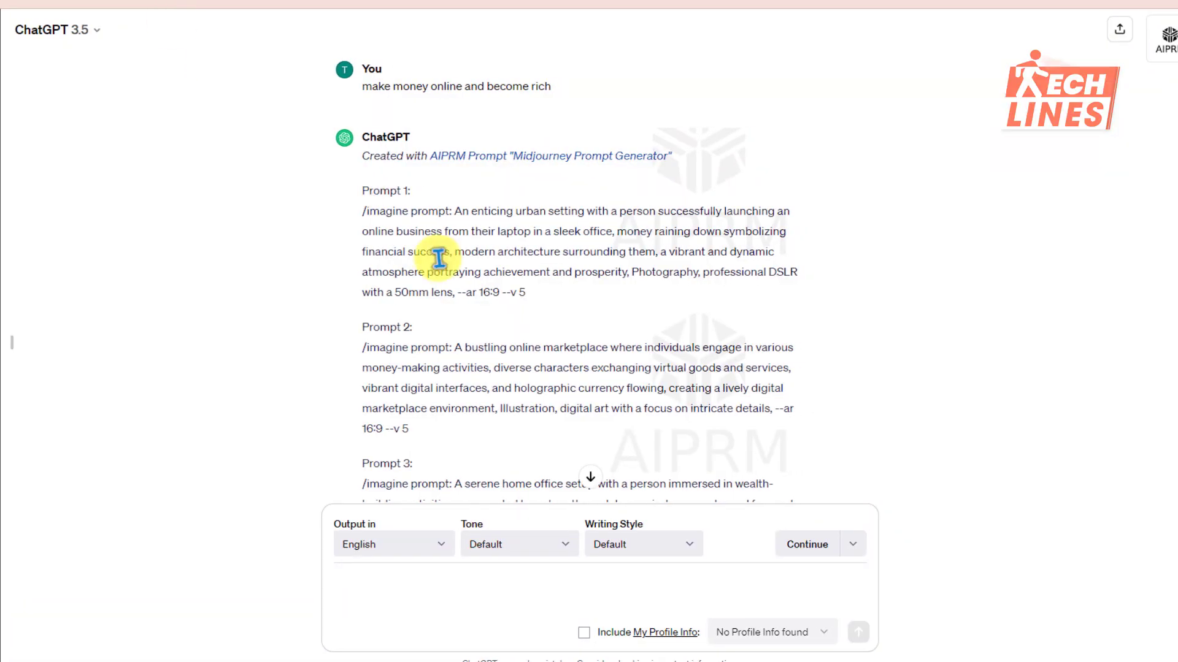
# In ChatGPT, copy Prompt 2 of the last reply, about an alluring man with rugged charm, without the "/imagine prompt:" prefix.
pyautogui.scroll(-15, 484, 337)
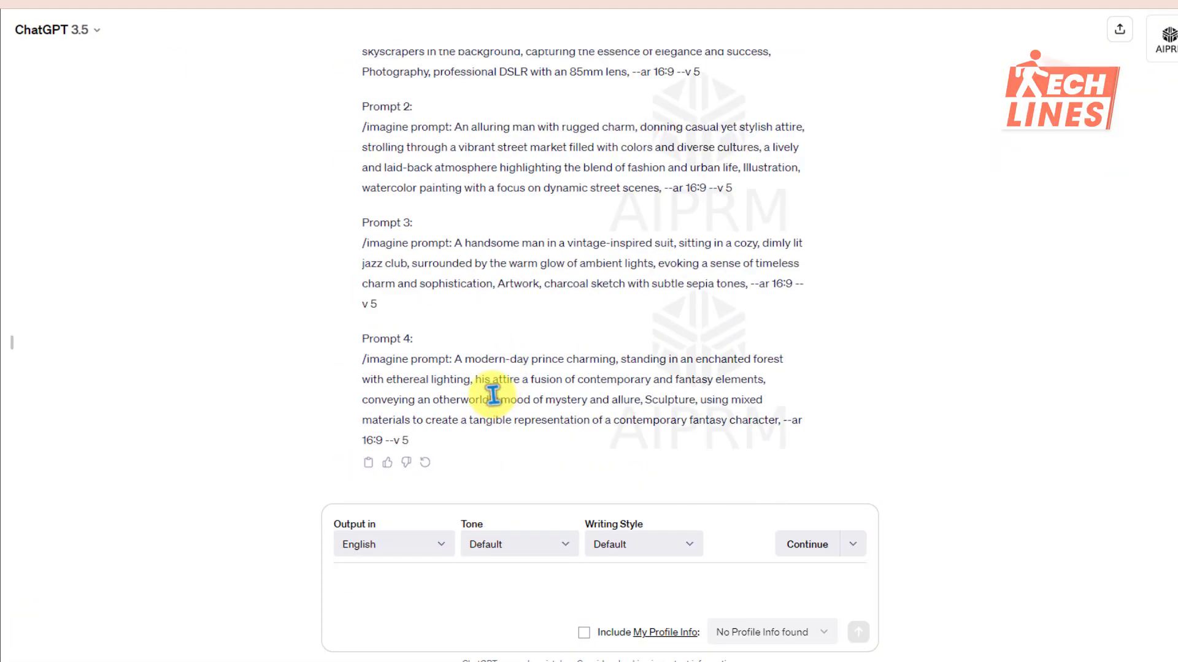
pyautogui.scroll(3, 493, 395)
pyautogui.moveTo(454, 272); pyautogui.dragTo(795, 339)
pyautogui.hotkey('ctrl', 'c')
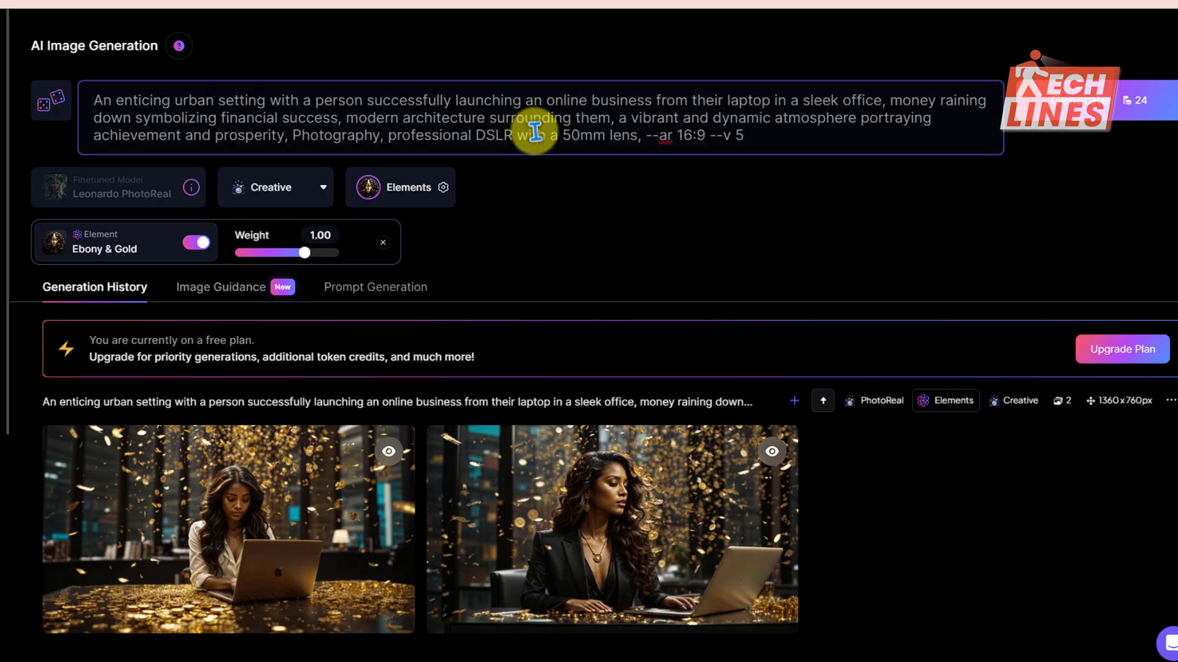
# Back in Leonardo.Ai, replace the image prompt with the copied "An alluring man with rugged charm" text and generate the images.
pyautogui.hotkey('ctrl', 'a')
pyautogui.hotkey('ctrl', 'v')
pyautogui.click(1134, 101)
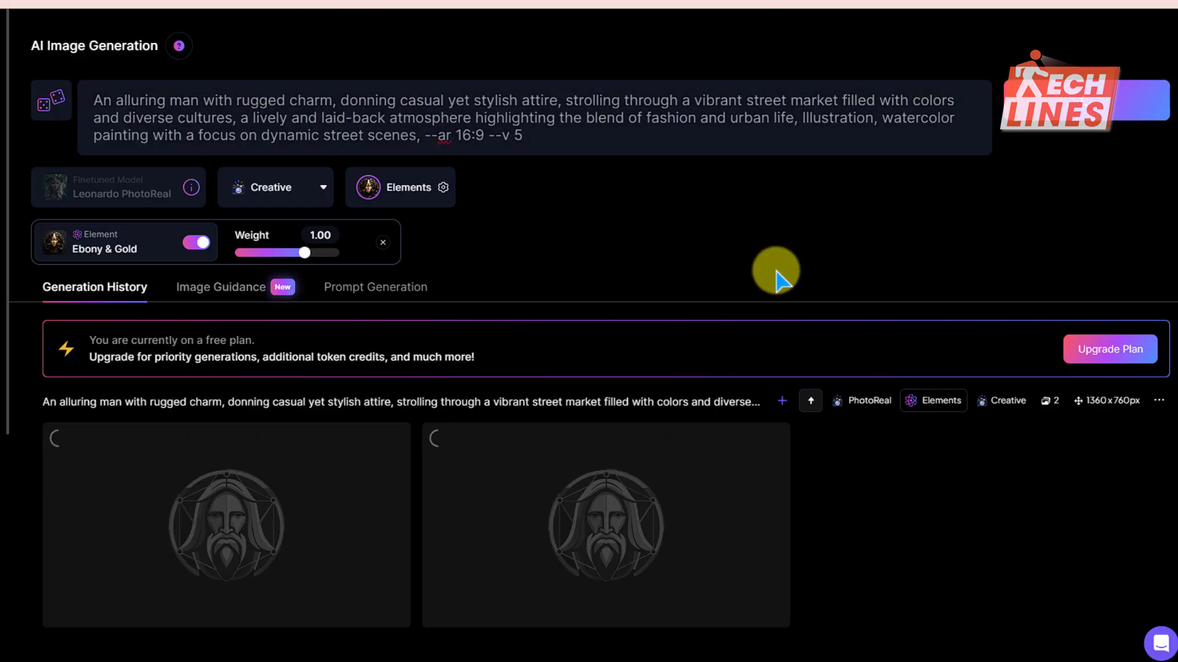
pyautogui.scroll(-4, 776, 279)
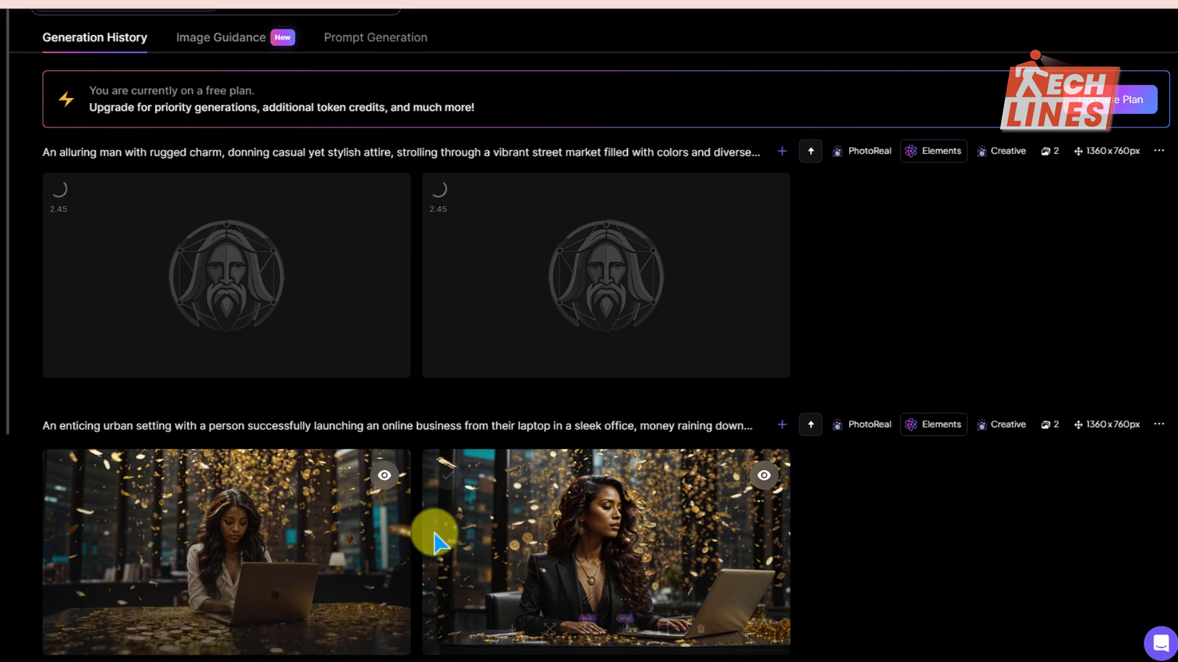
pyautogui.scroll(4, 900, 469)
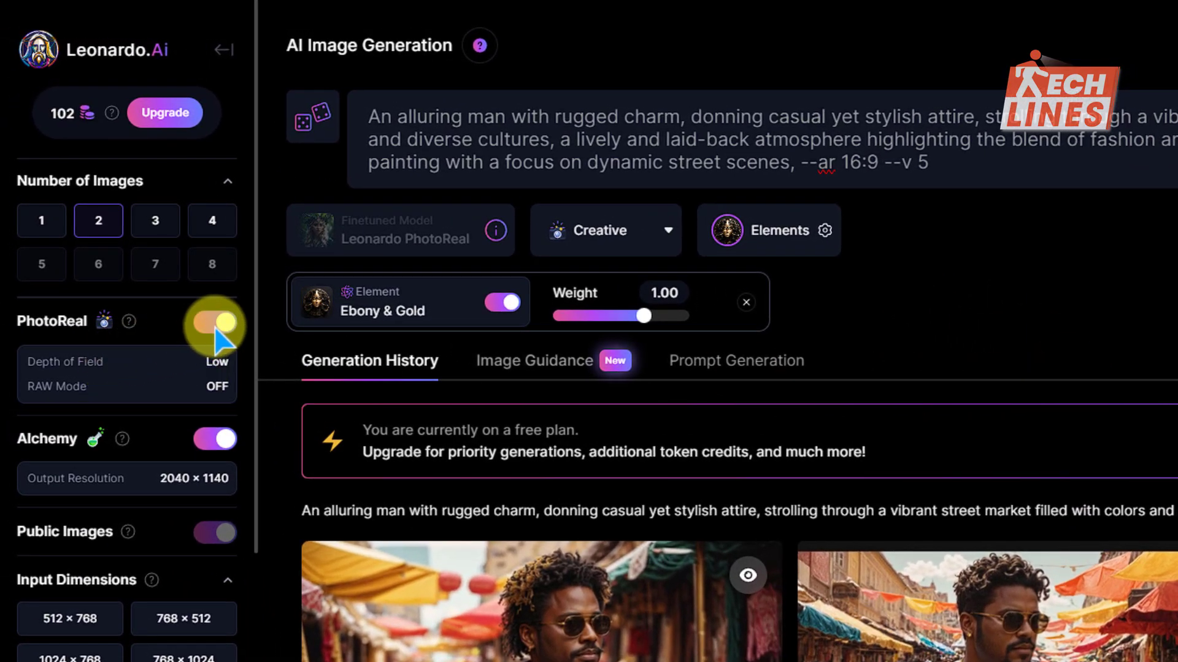
# Turn off PhotoReal and set the Alchemy style preset to Creative.
pyautogui.click(215, 323)
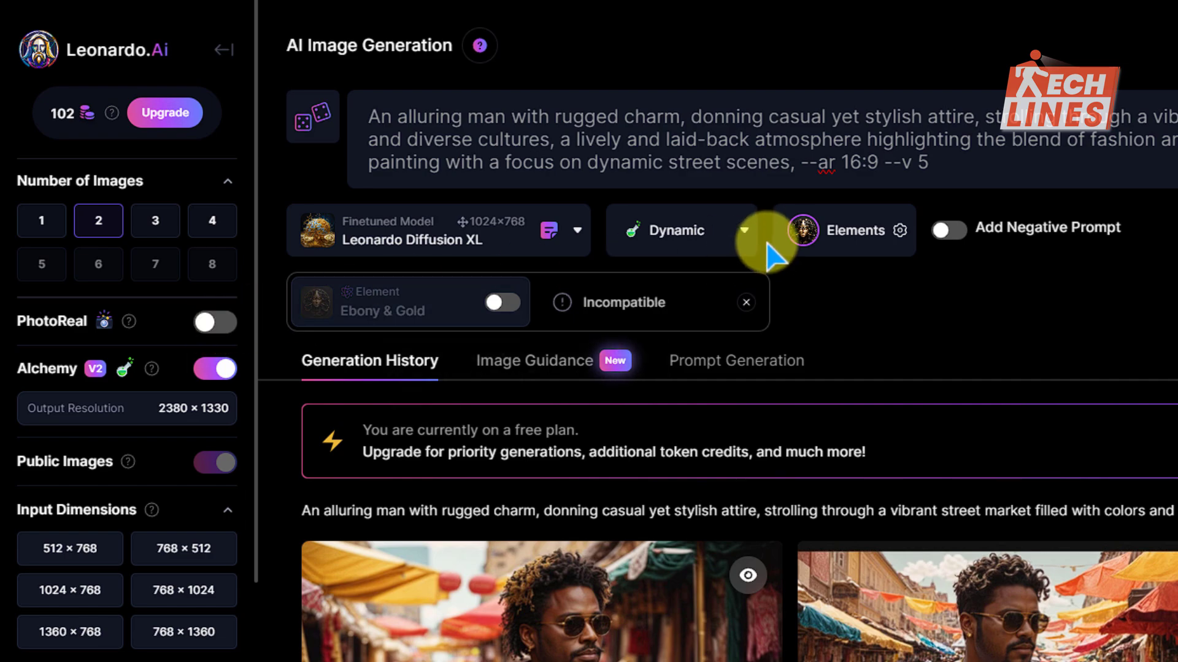
pyautogui.click(699, 233)
pyautogui.scroll(-5, 652, 531)
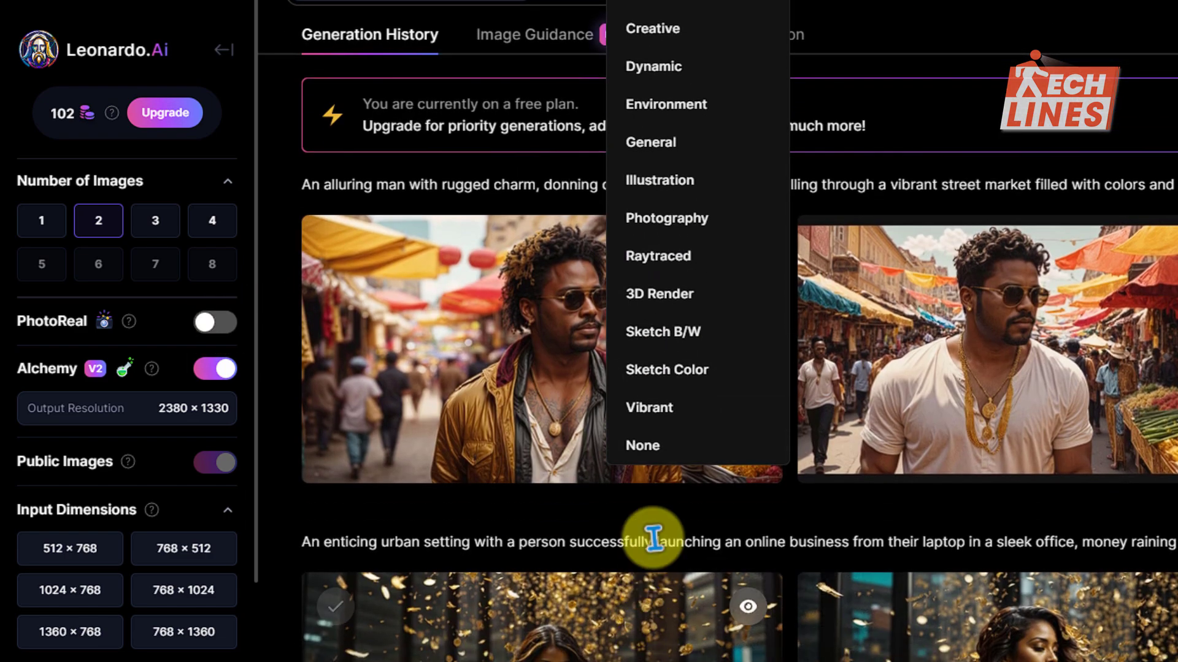
pyautogui.scroll(5, 654, 466)
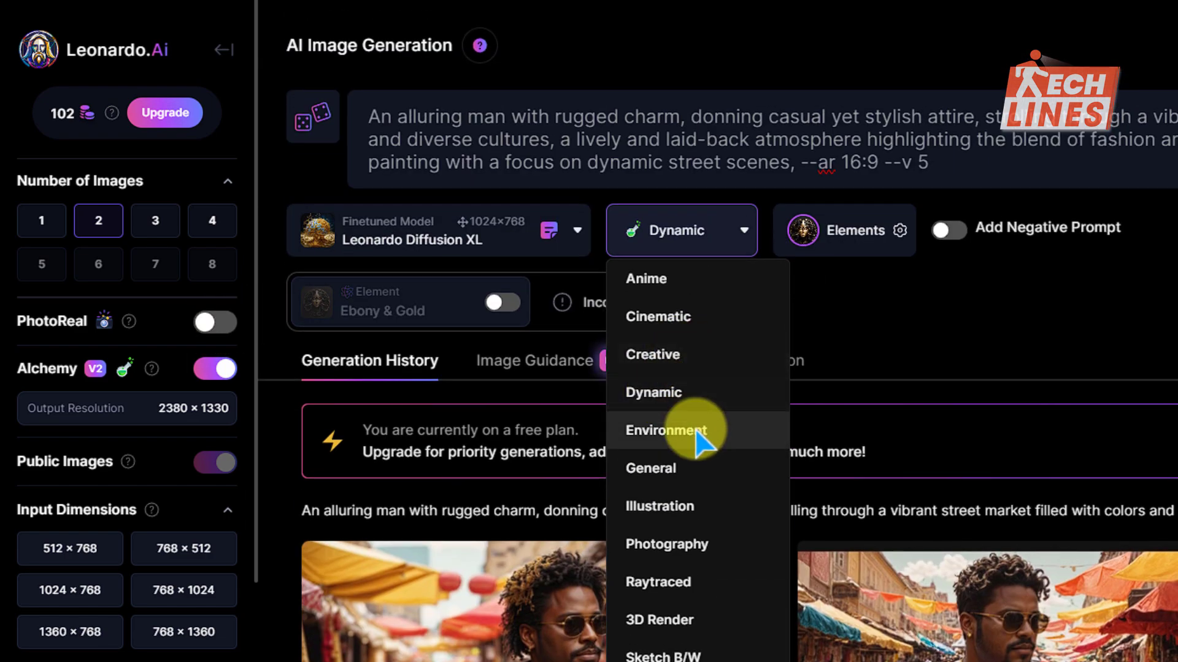
pyautogui.click(675, 355)
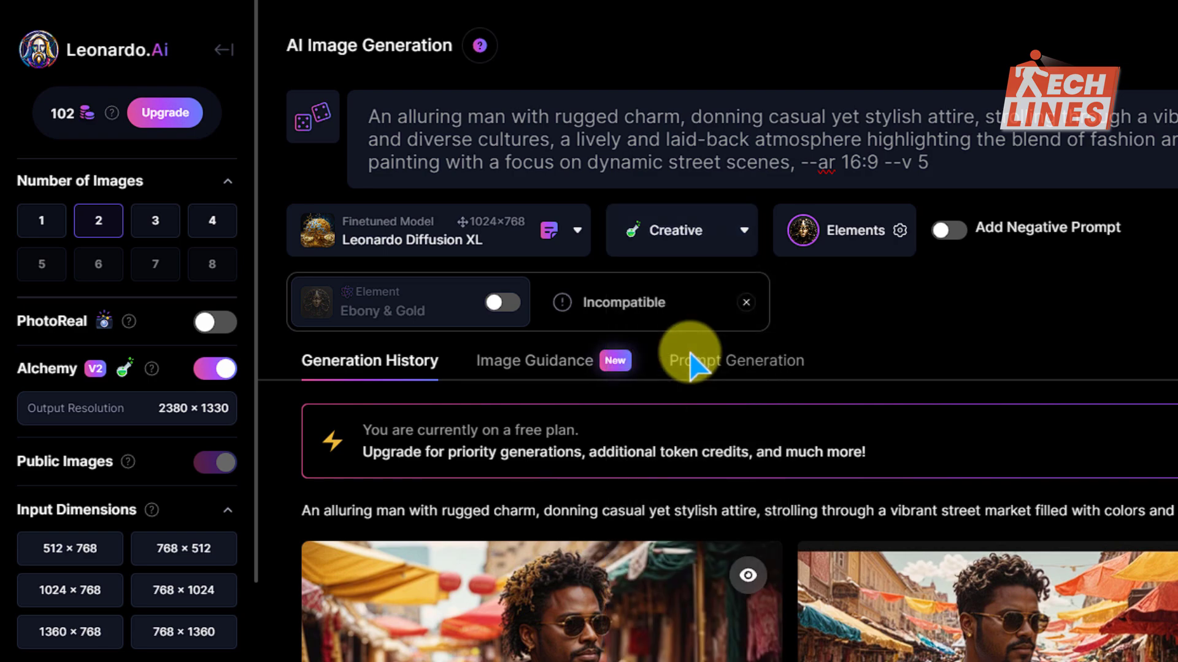
# Replace the incompatible Ebony & Gold element with Folk Art Illustration and generate images from the same prompt.
pyautogui.click(877, 231)
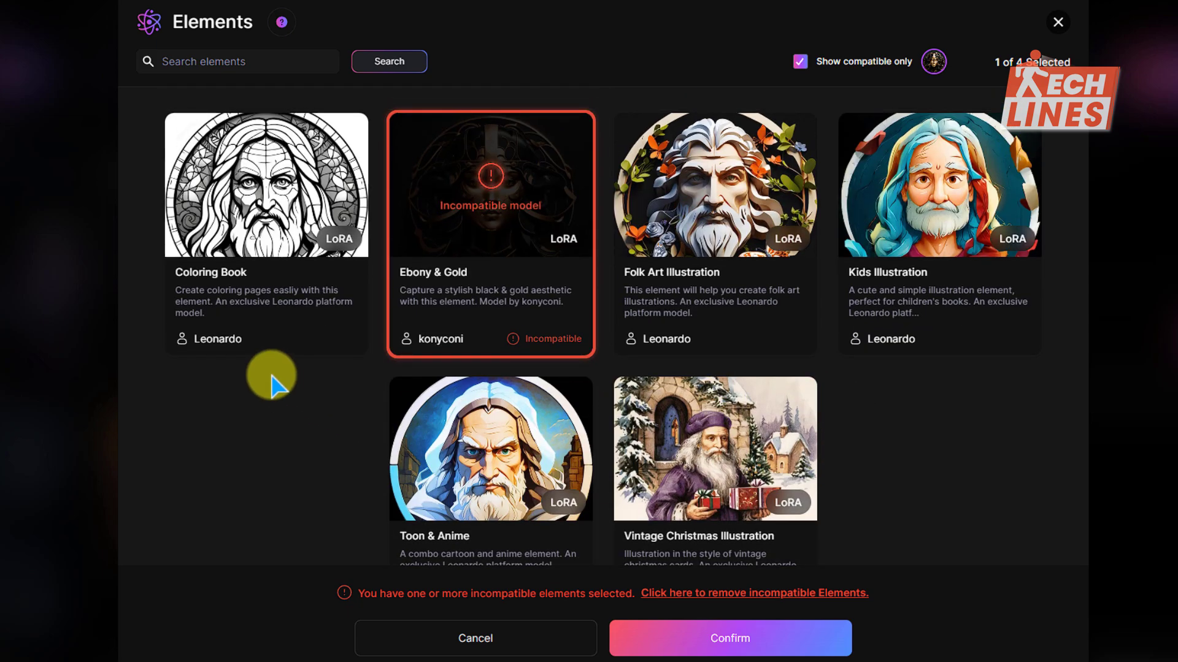
pyautogui.scroll(-2, 863, 407)
pyautogui.scroll(2, 862, 407)
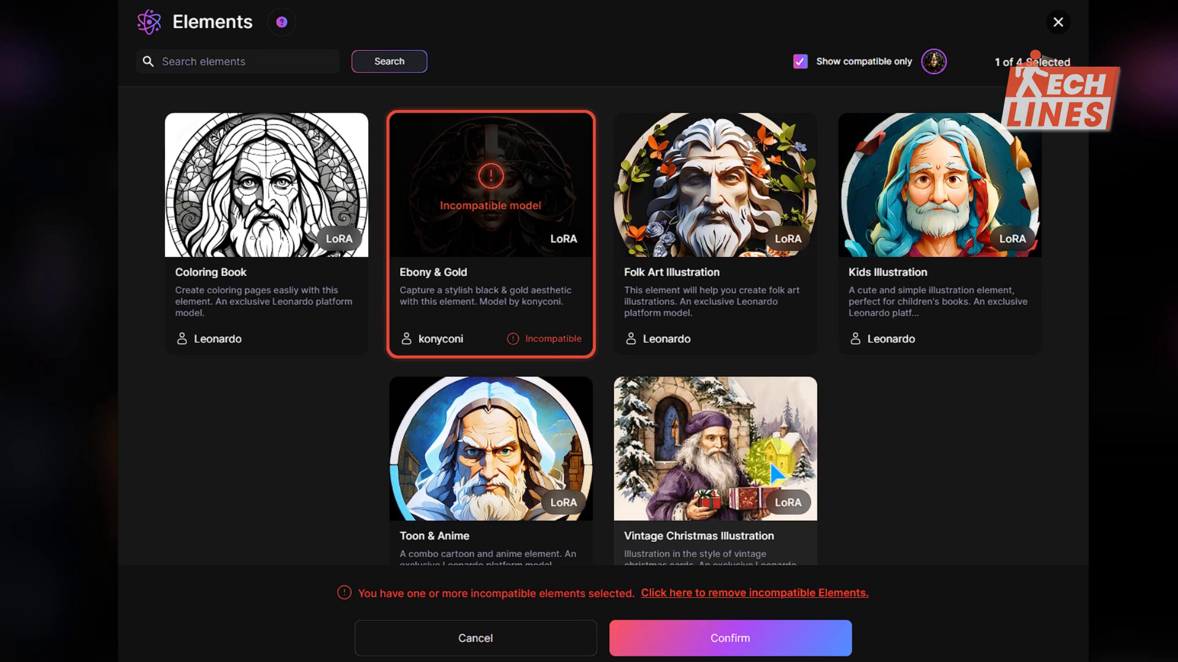
pyautogui.click(705, 190)
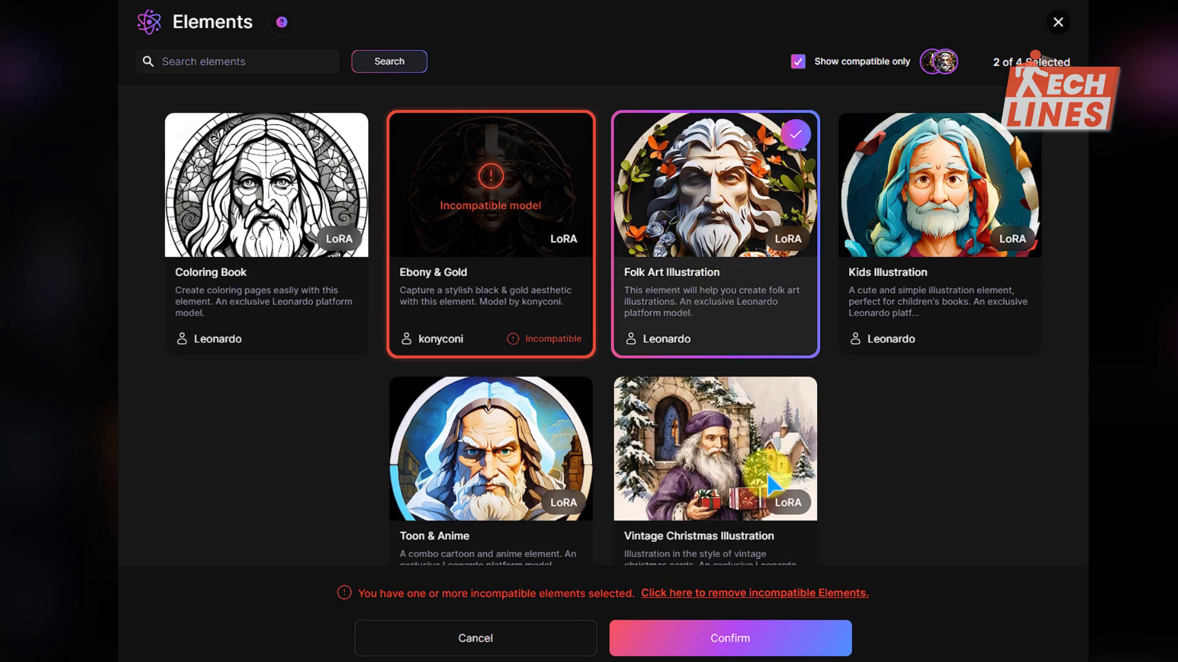
pyautogui.click(755, 638)
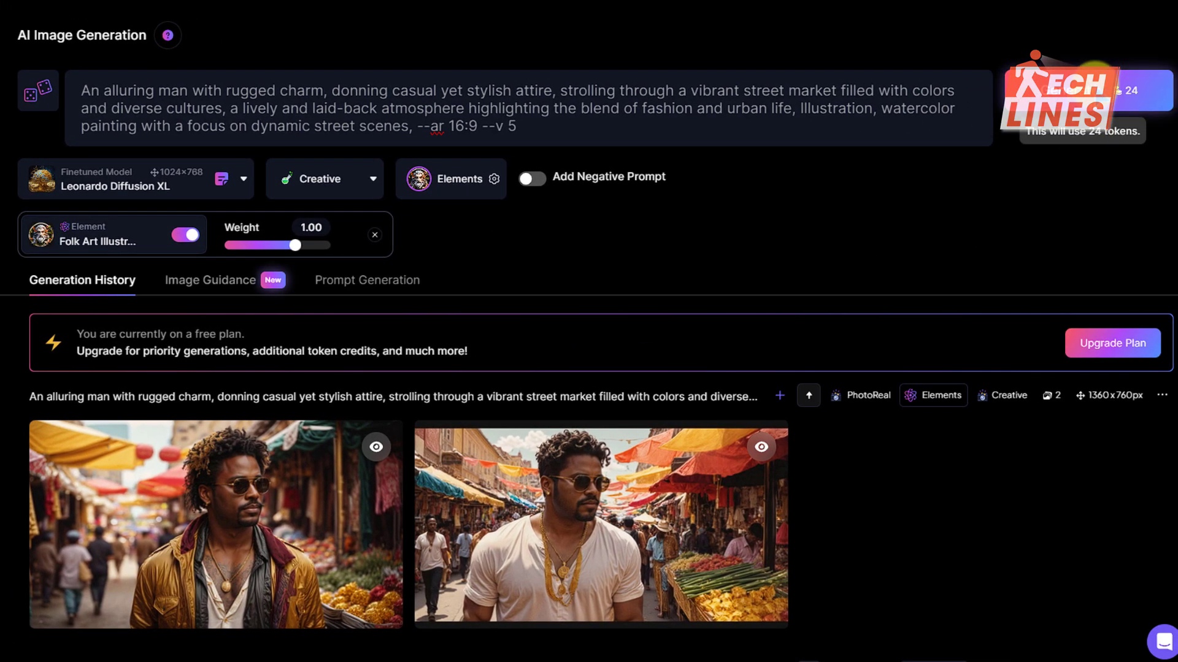
pyautogui.click(1085, 90)
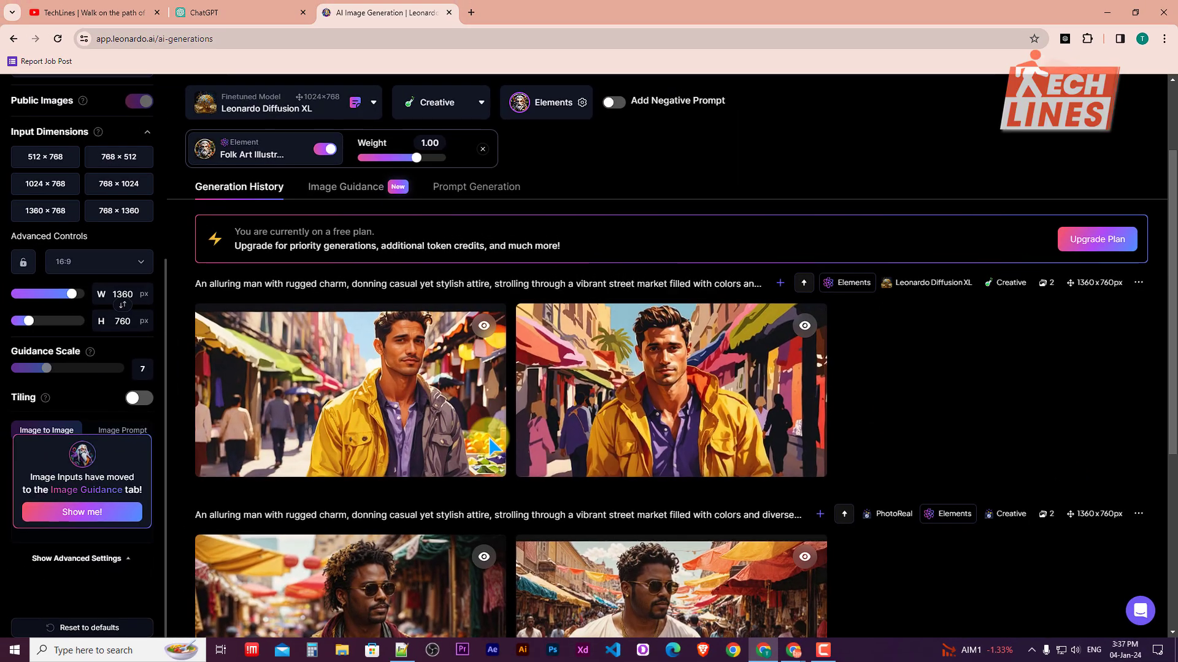
# Return to the Leonardo.Ai home page and browse the trending community images under Recent Creations.
pyautogui.scroll(3, 674, 368)
pyautogui.click(69, 109)
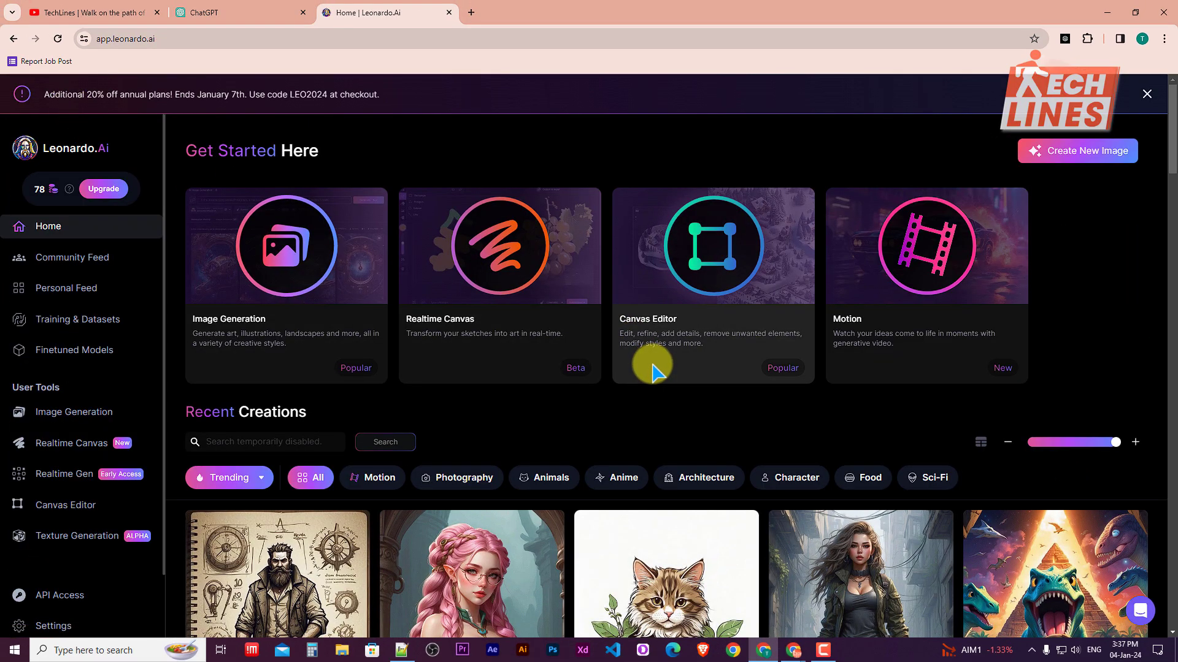
pyautogui.scroll(-5, 649, 365)
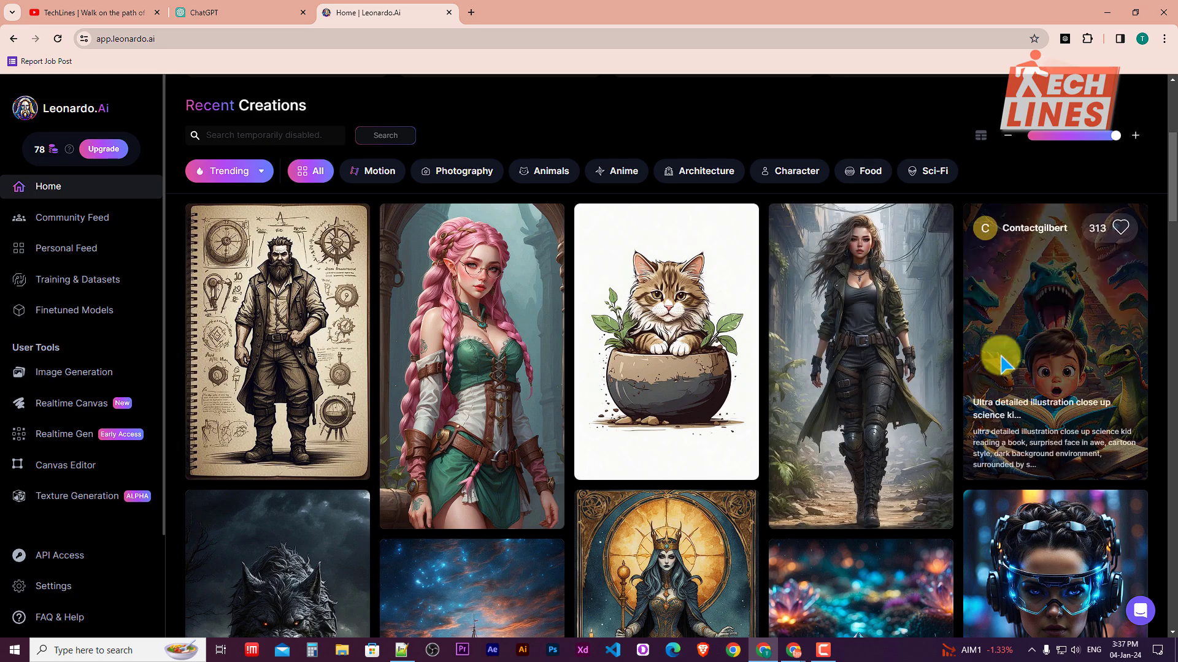
pyautogui.scroll(-2, 533, 380)
pyautogui.scroll(-6, 533, 377)
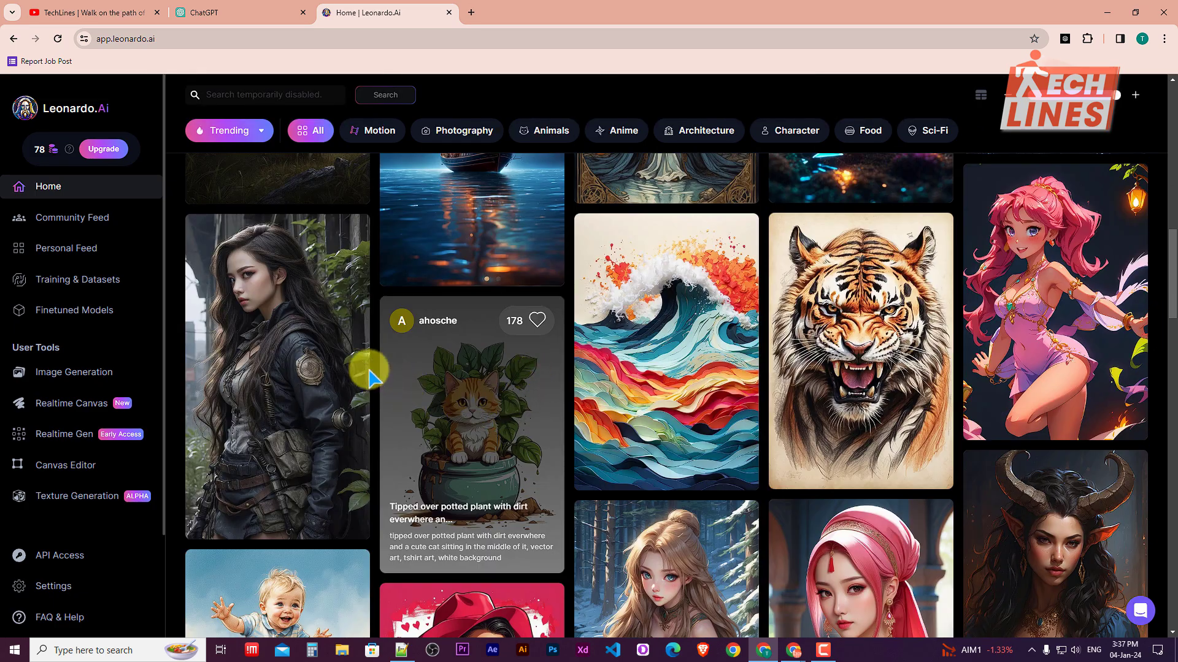
pyautogui.scroll(-11, 693, 422)
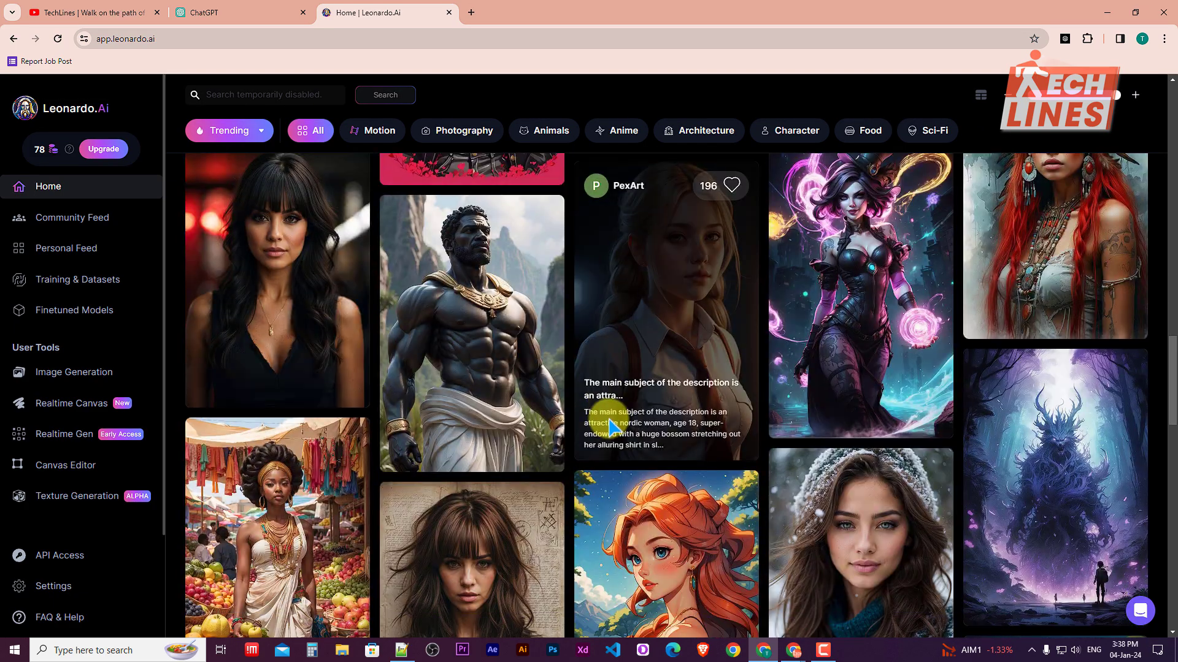
pyautogui.scroll(20, 611, 417)
pyautogui.scroll(6, 611, 418)
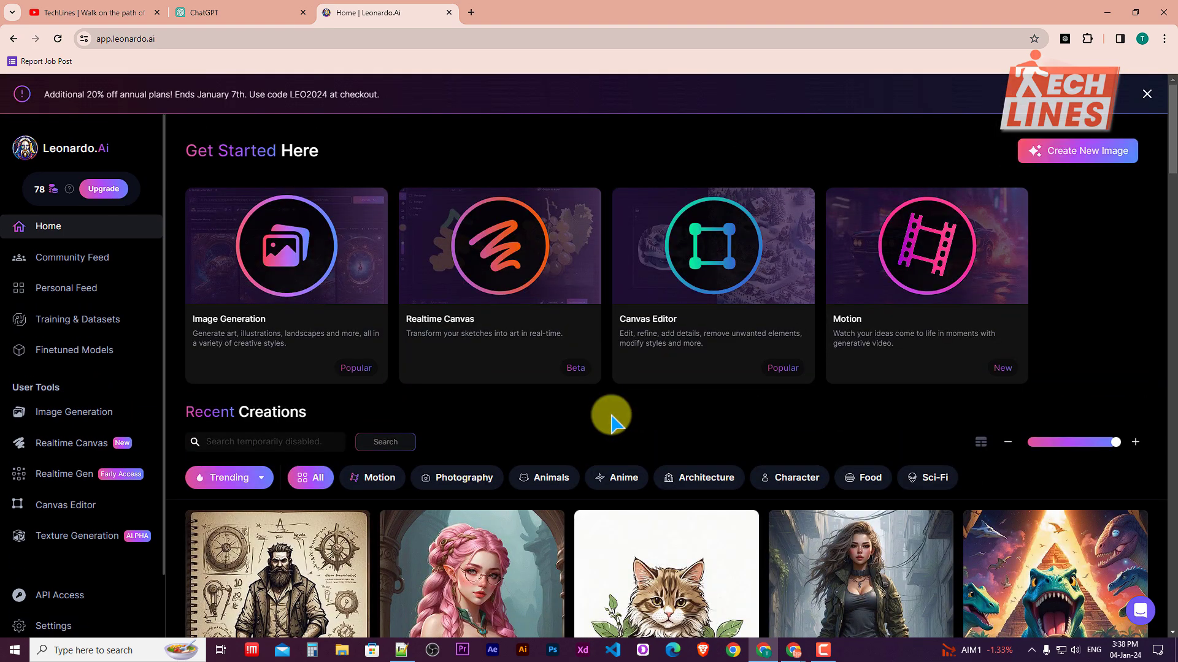
pyautogui.scroll(-10, 611, 421)
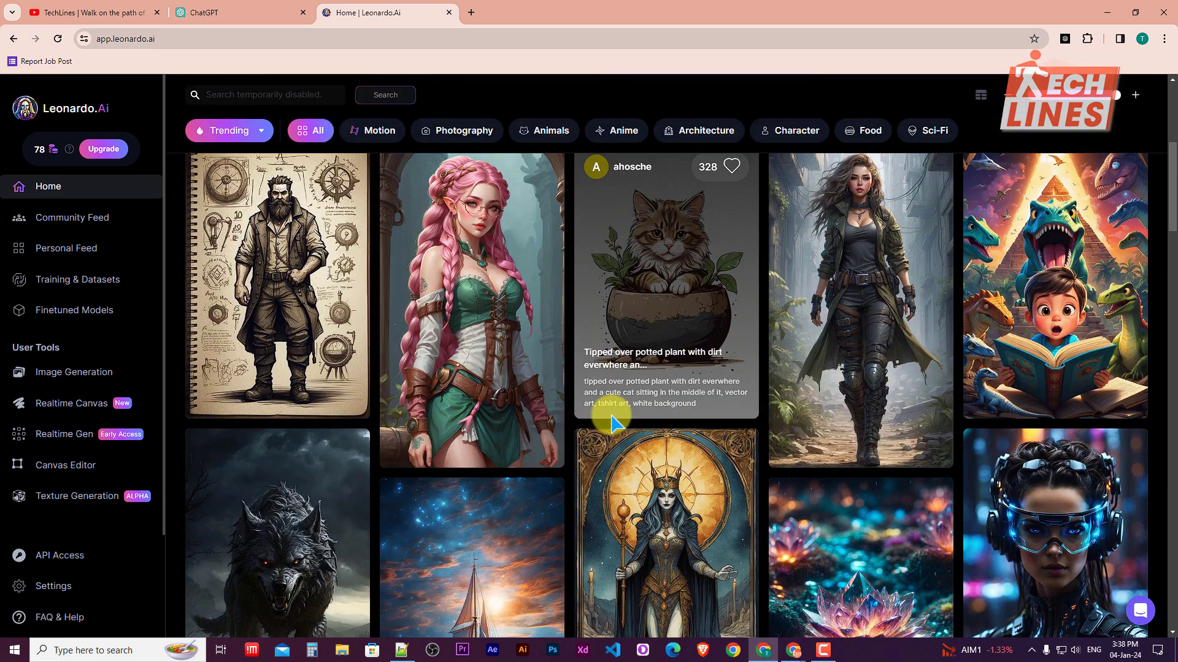
pyautogui.scroll(-20, 675, 423)
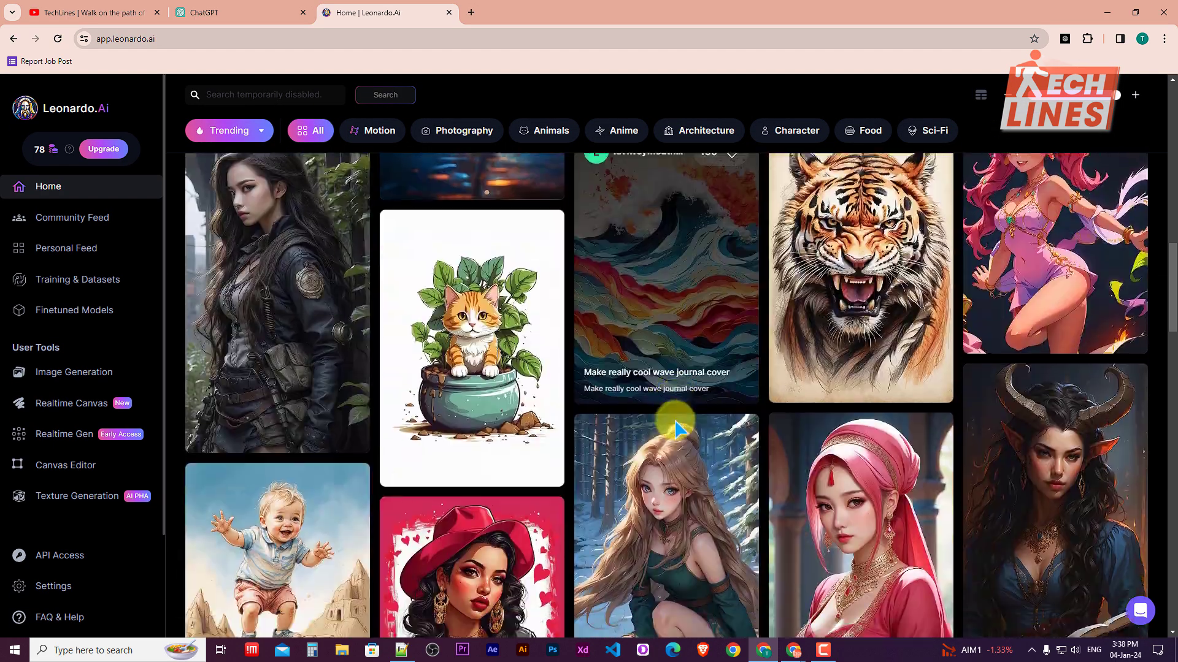
pyautogui.scroll(-10, 797, 466)
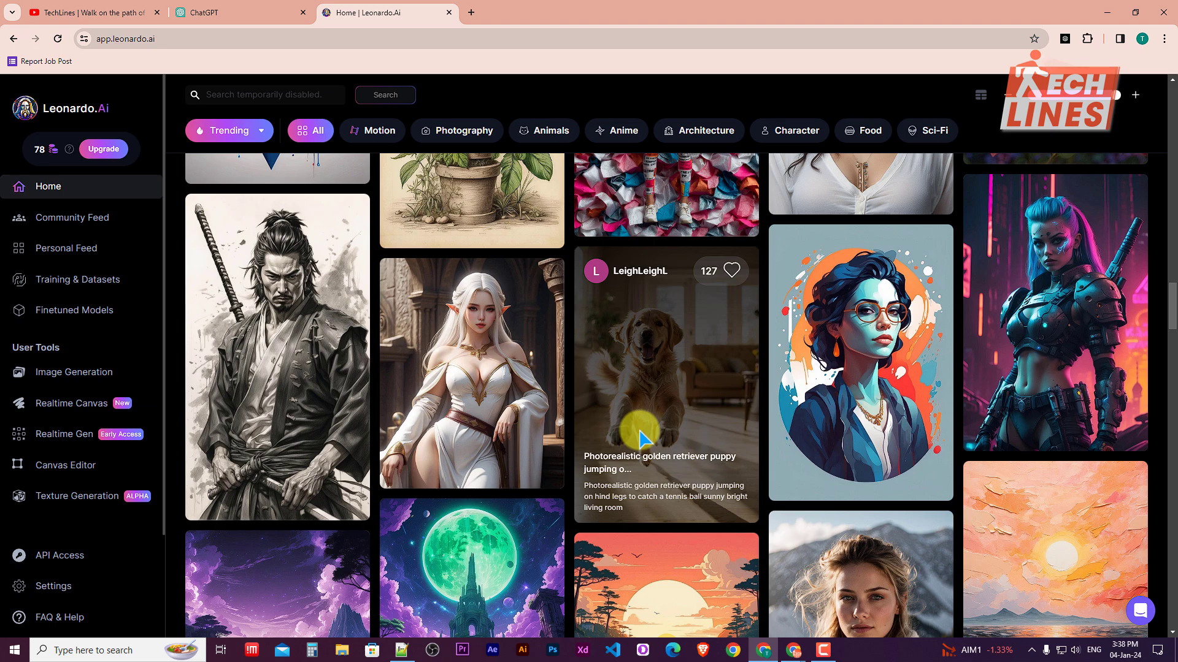
# Open the community avatar image of the woman in glasses and generate images with its Leonardo Diffusion XL model from the existing prompt.
pyautogui.click(865, 336)
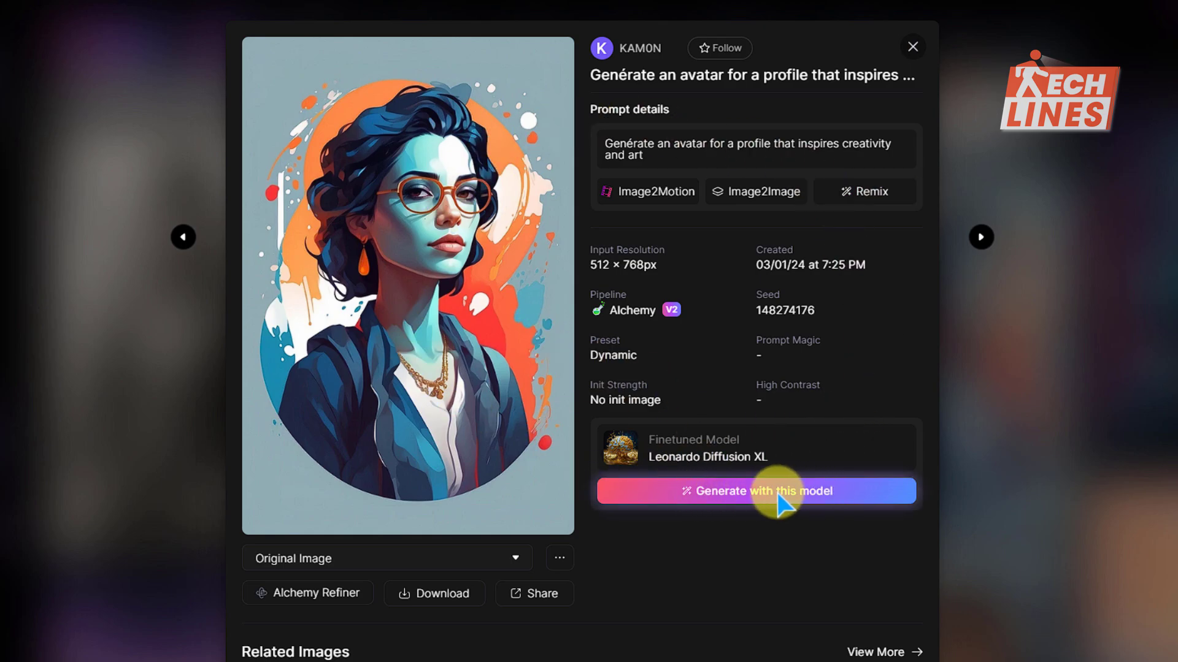
pyautogui.click(690, 491)
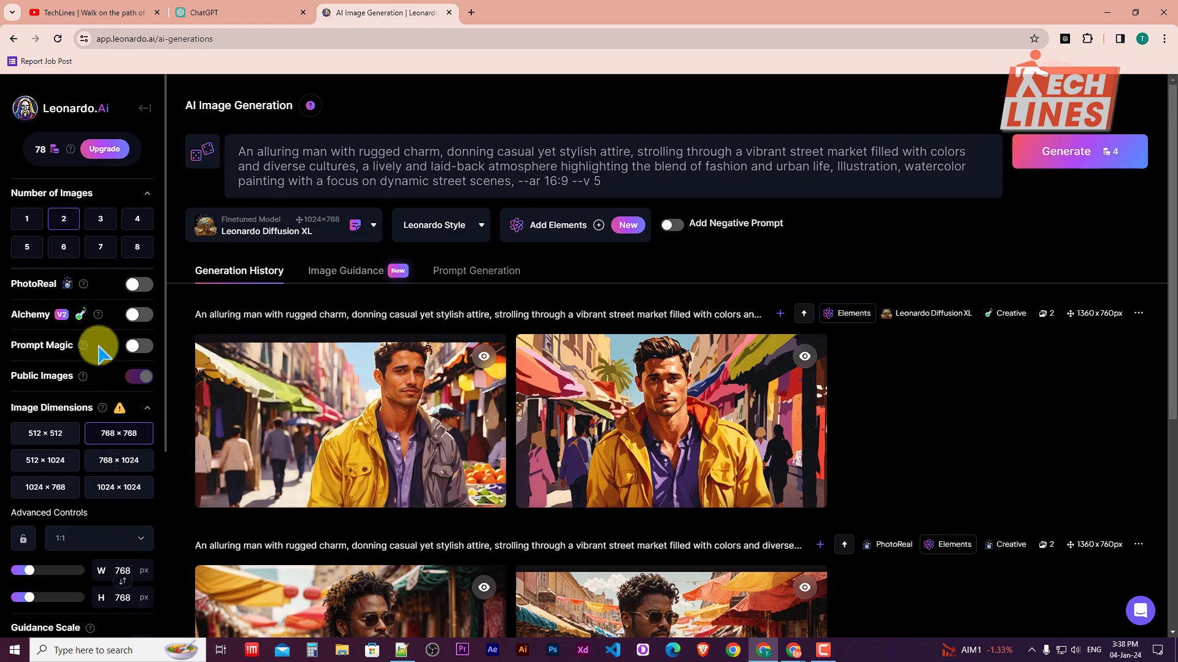
pyautogui.scroll(-5, 80, 466)
pyautogui.scroll(5, 83, 482)
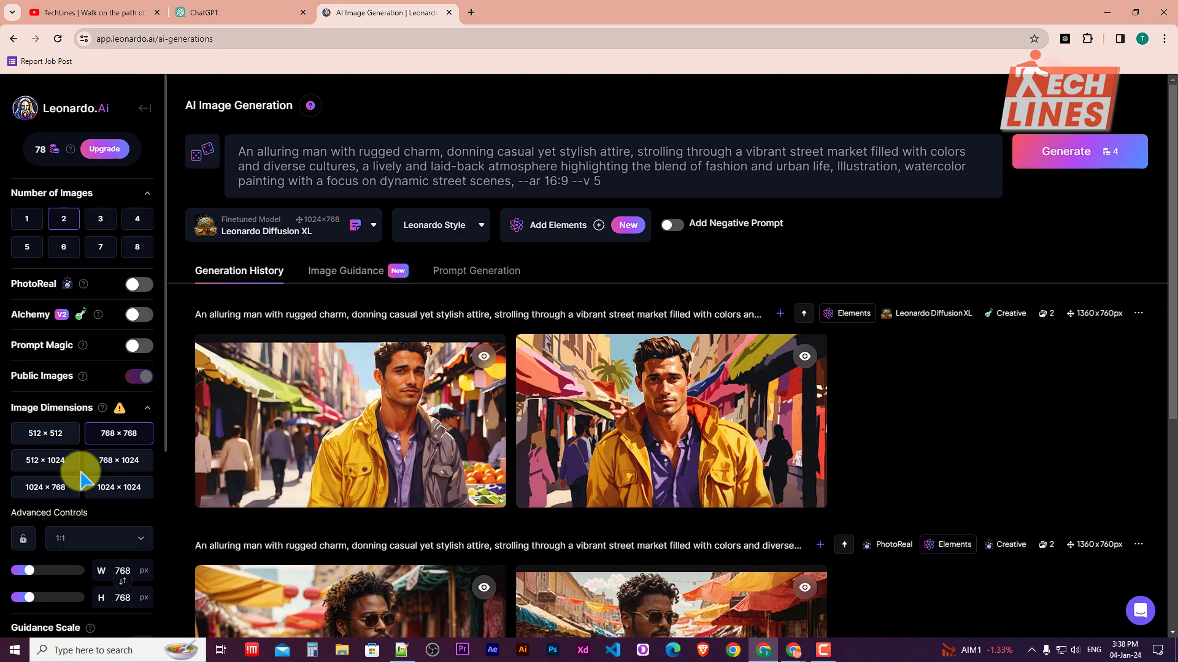
pyautogui.tripleClick(644, 174)
pyautogui.press('Return')
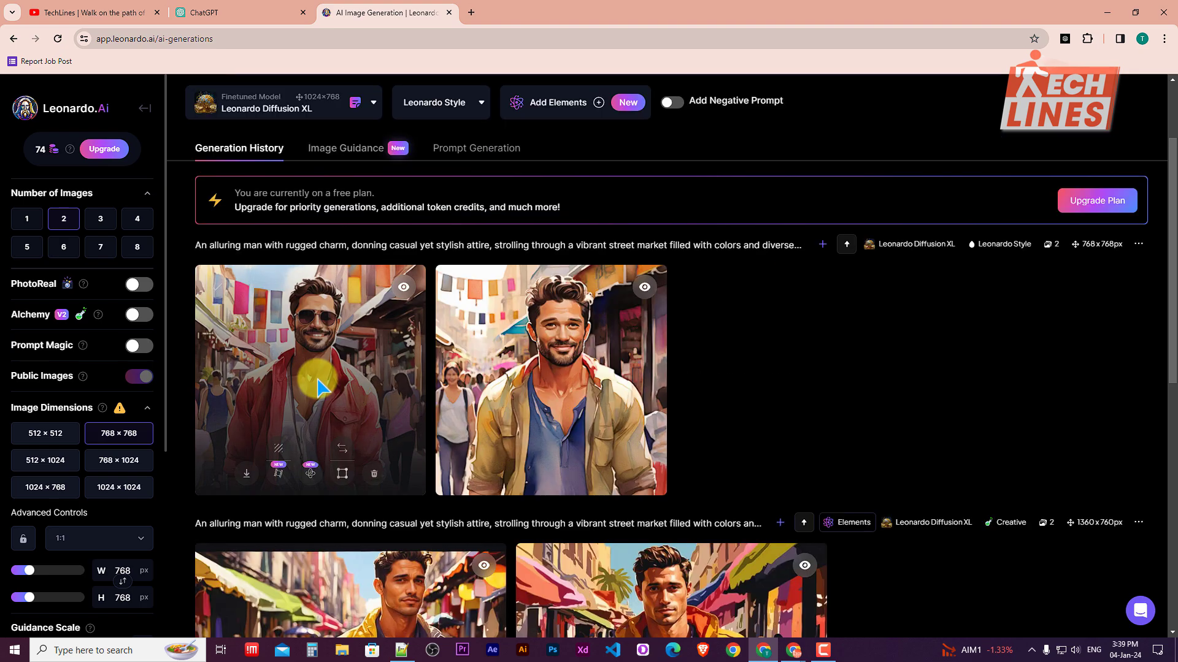
# View the two newly generated watercolor images of the man at enlarged size.
pyautogui.click(315, 381)
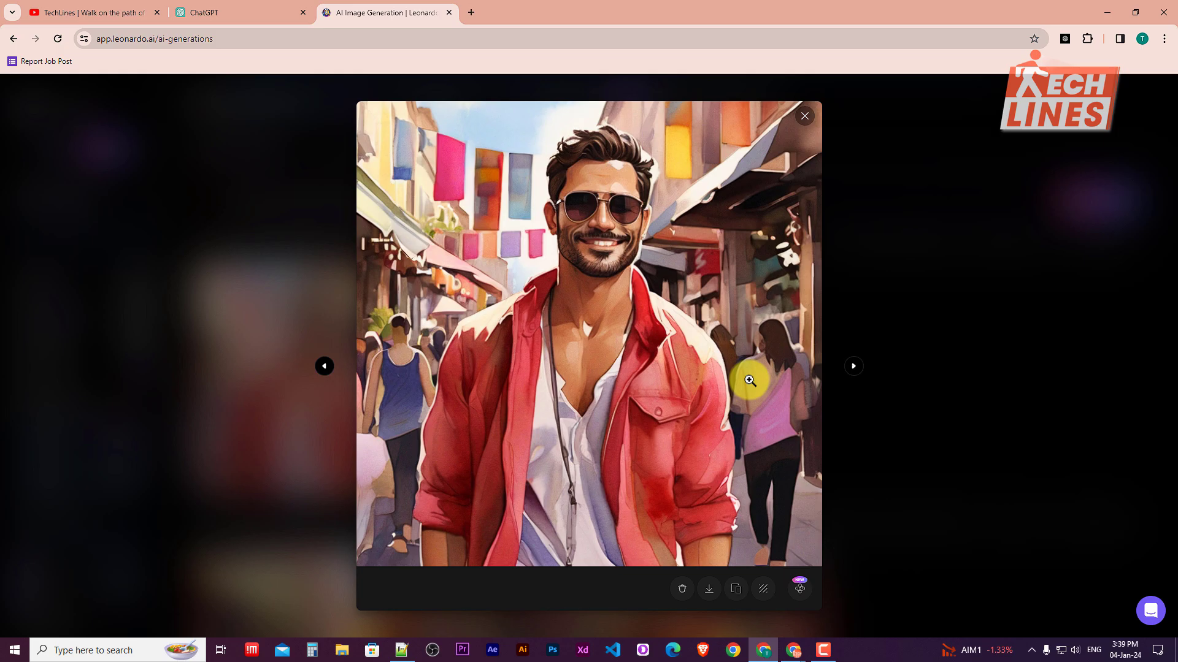
pyautogui.click(853, 366)
pyautogui.click(925, 403)
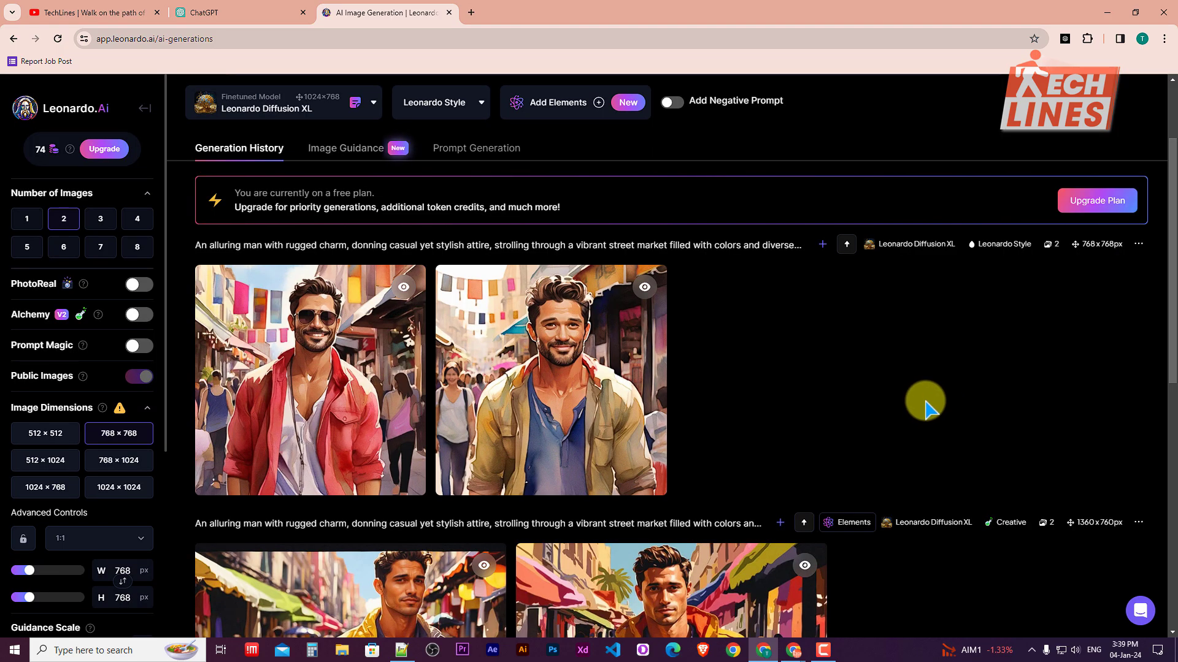
# Download the PhotoReal image of the woman at a laptop among gold coins and show the file in its folder.
pyautogui.scroll(-5, 924, 403)
pyautogui.click(620, 299)
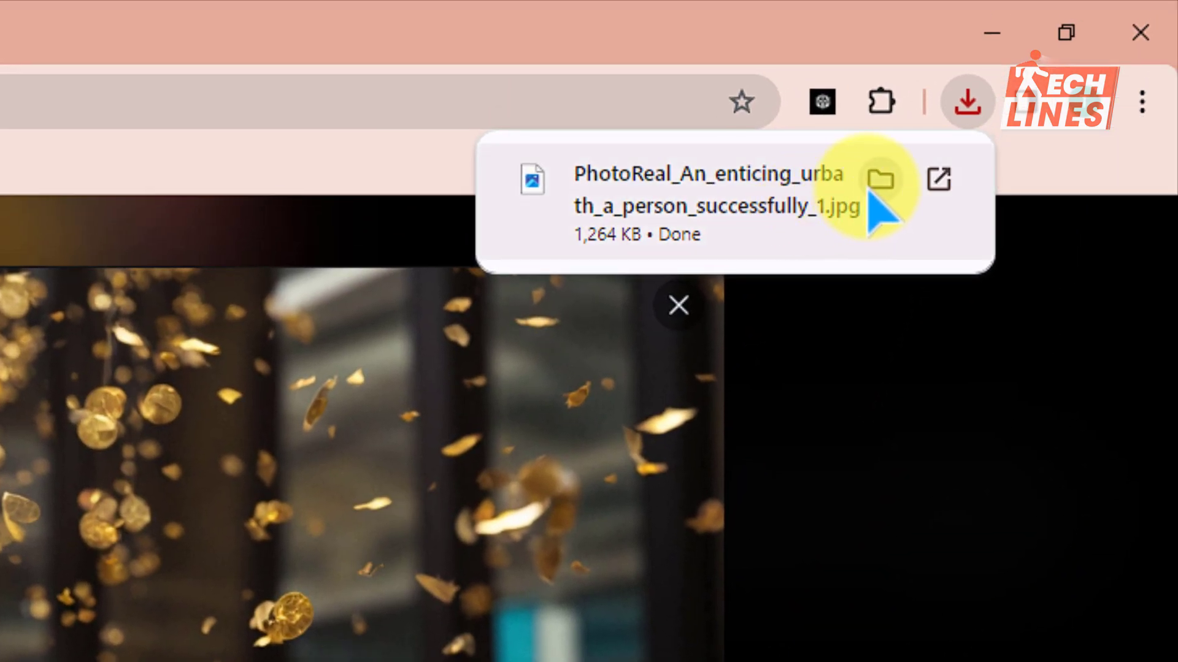
pyautogui.click(878, 181)
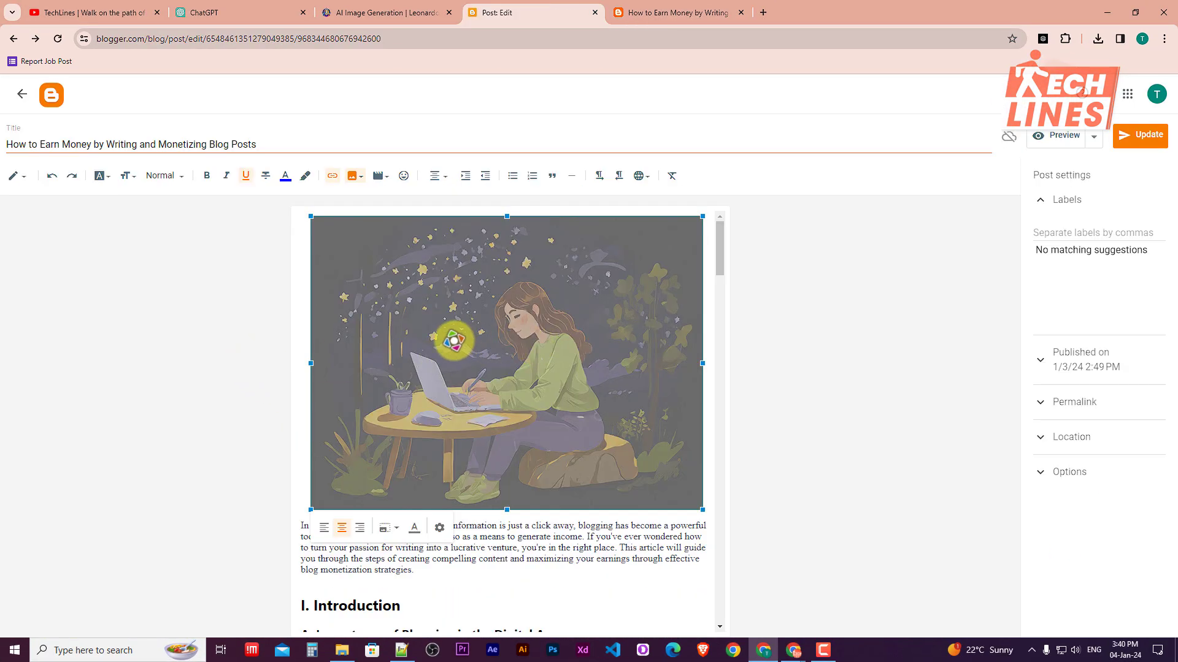
# In the Blogger post editor, replace the image above the introduction with the downloaded PhotoReal image uploaded from the computer.
pyautogui.press('Delete')
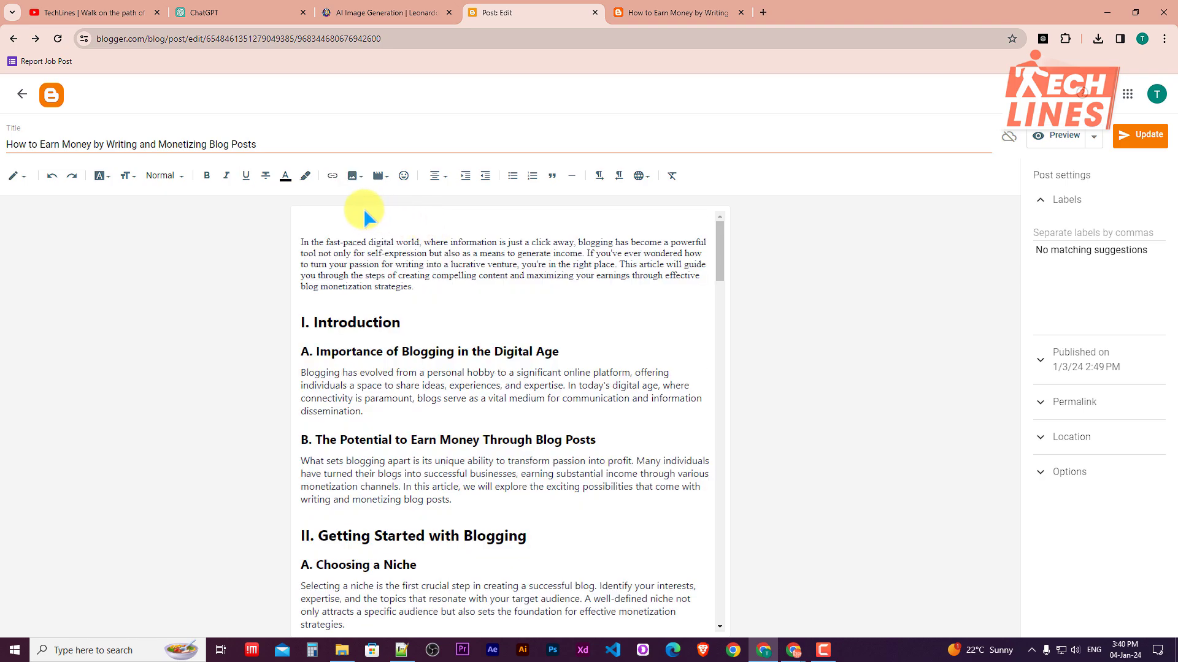
pyautogui.click(354, 178)
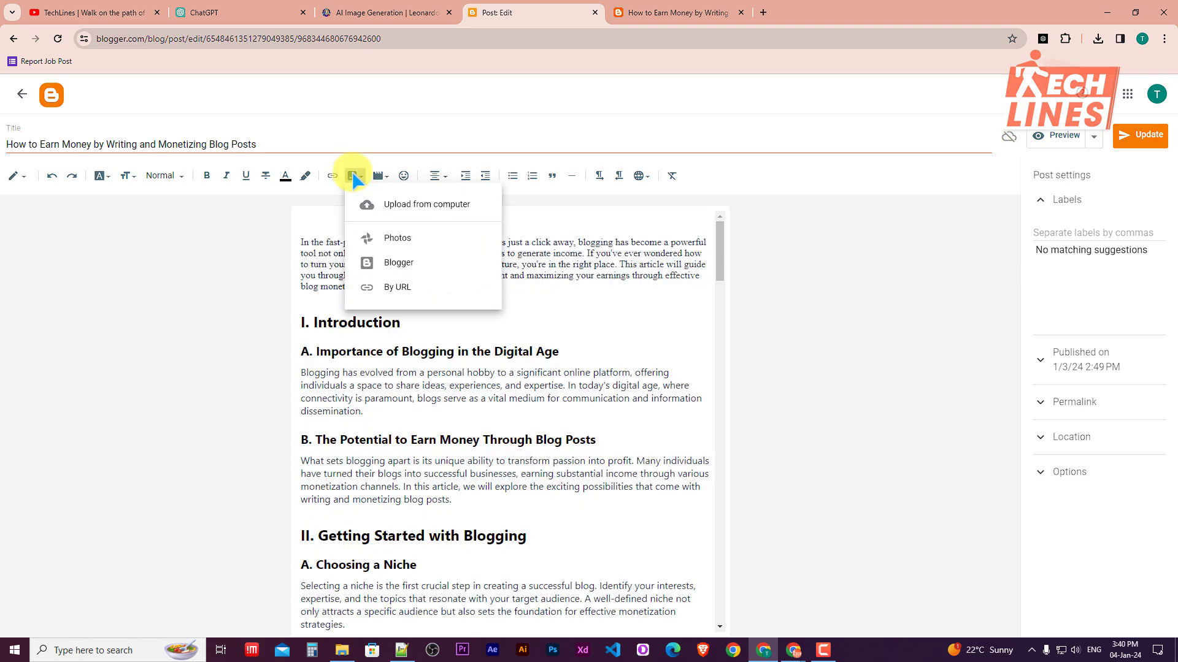
pyautogui.click(414, 211)
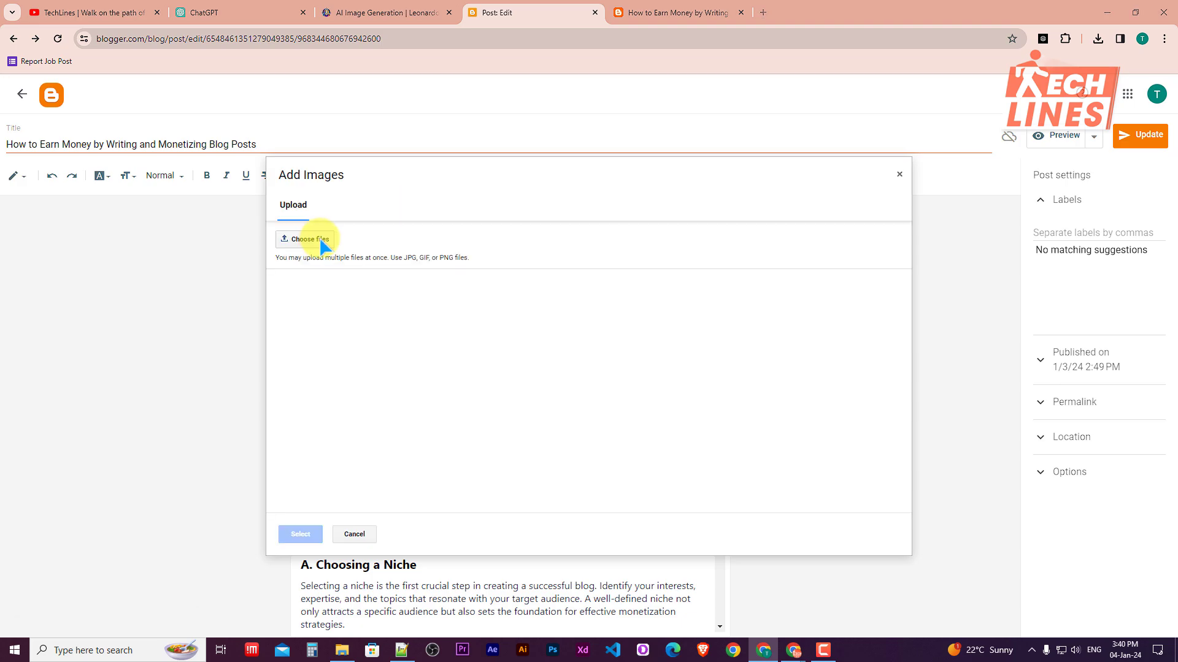
pyautogui.click(313, 237)
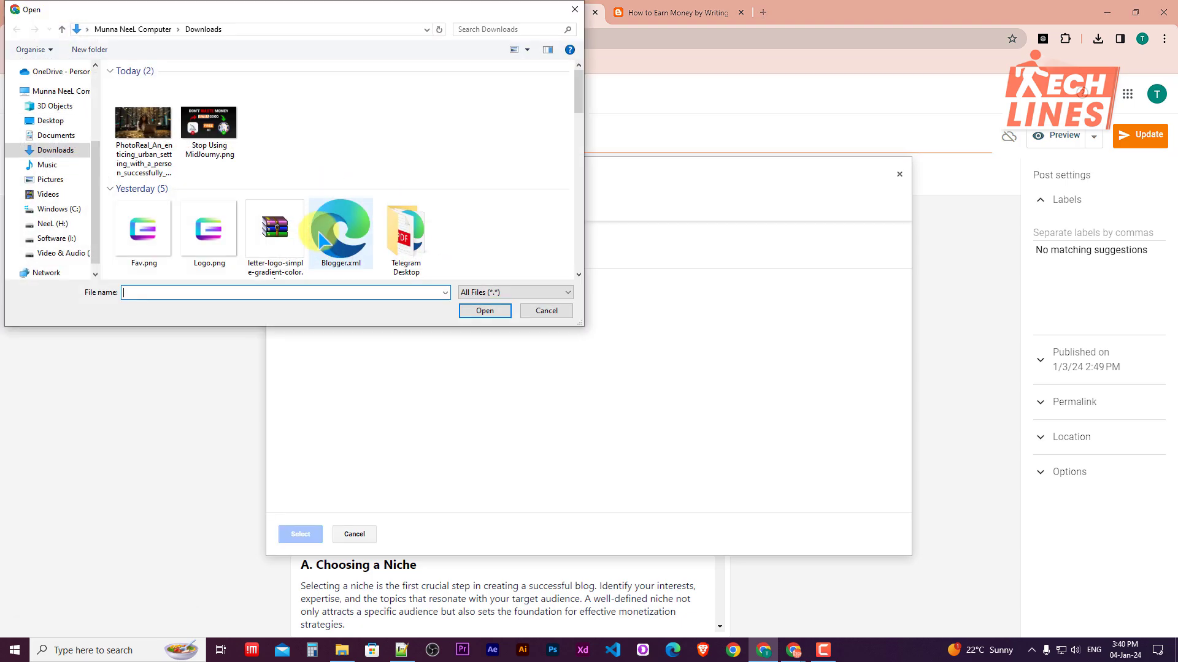
pyautogui.doubleClick(142, 141)
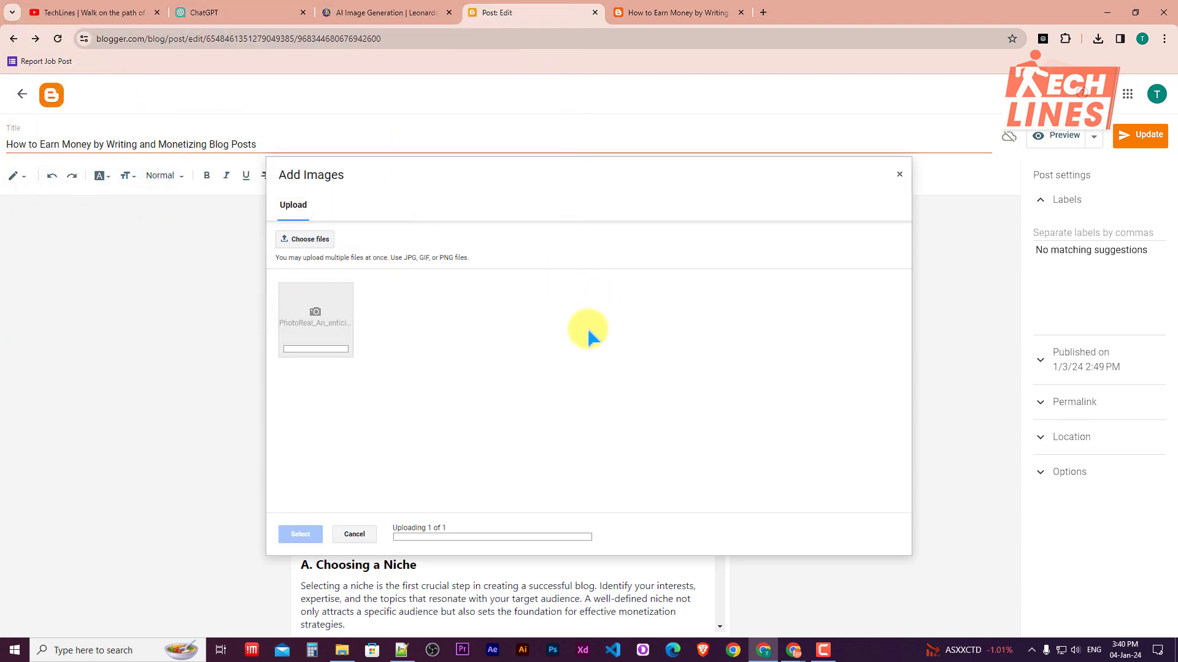
pyautogui.click(304, 534)
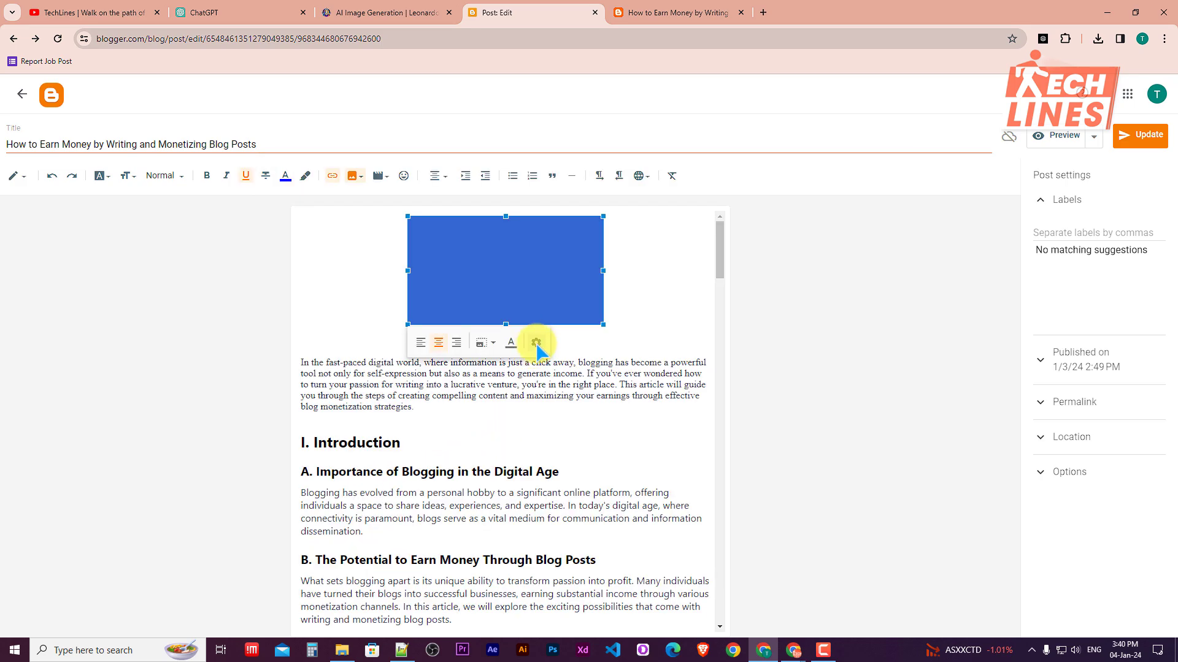
# Set the inserted image's size to X-Large and update the post, checking it on the published blog page.
pyautogui.click(537, 341)
pyautogui.click(492, 425)
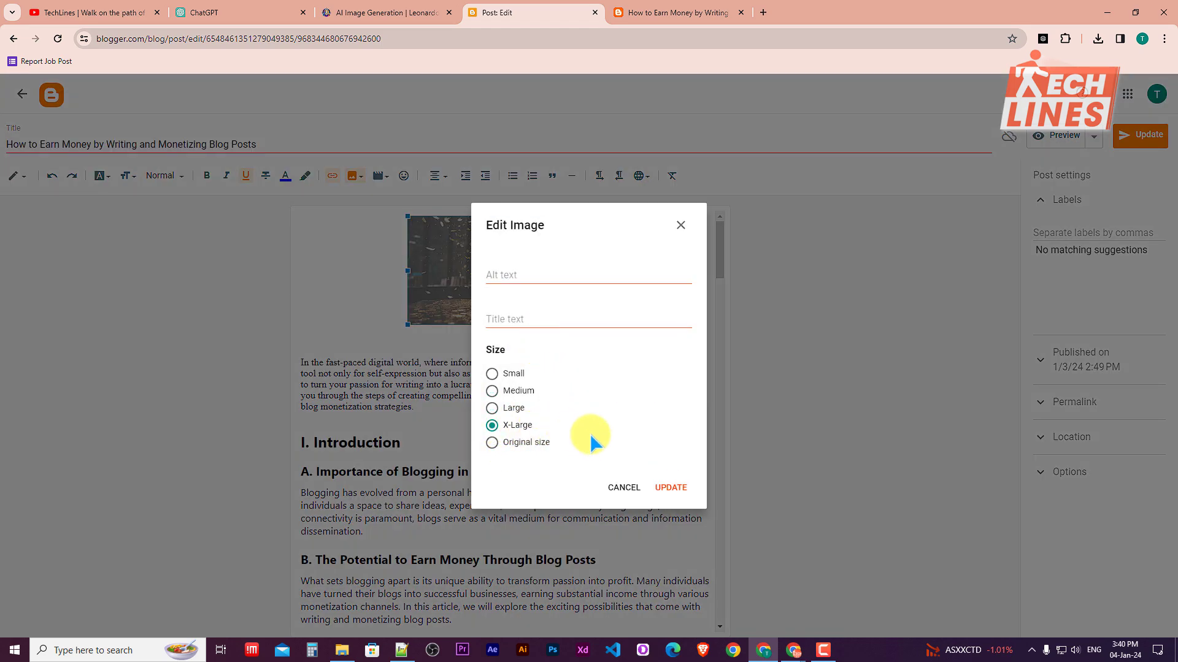
pyautogui.click(671, 487)
pyautogui.click(1131, 136)
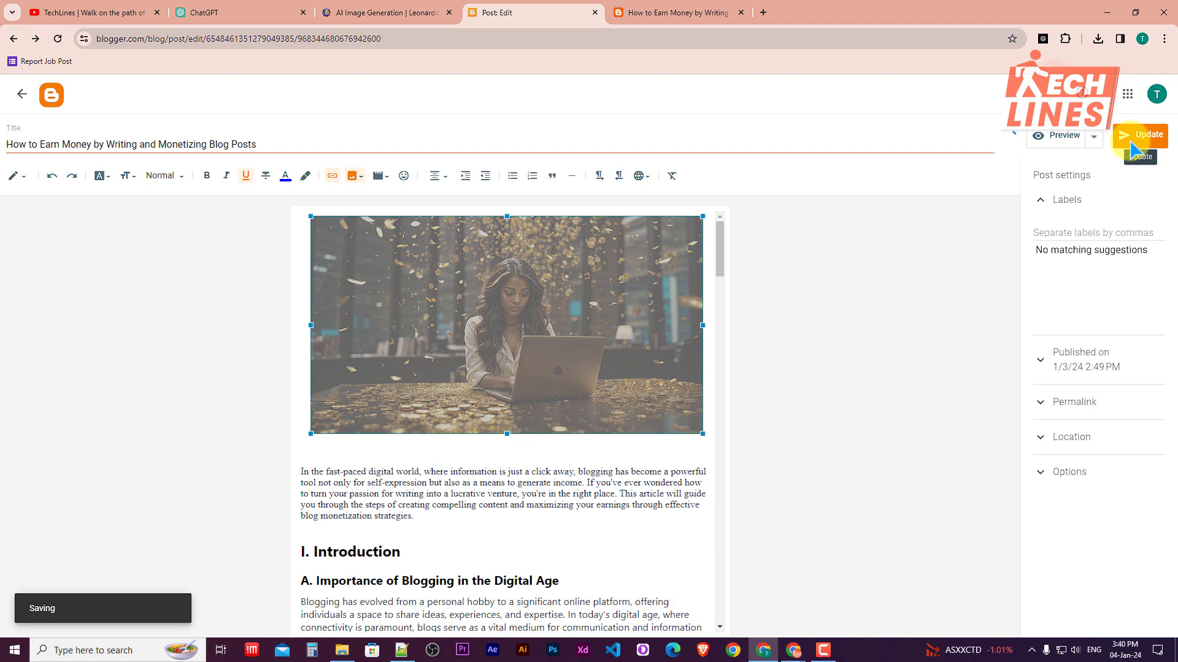
pyautogui.click(651, 11)
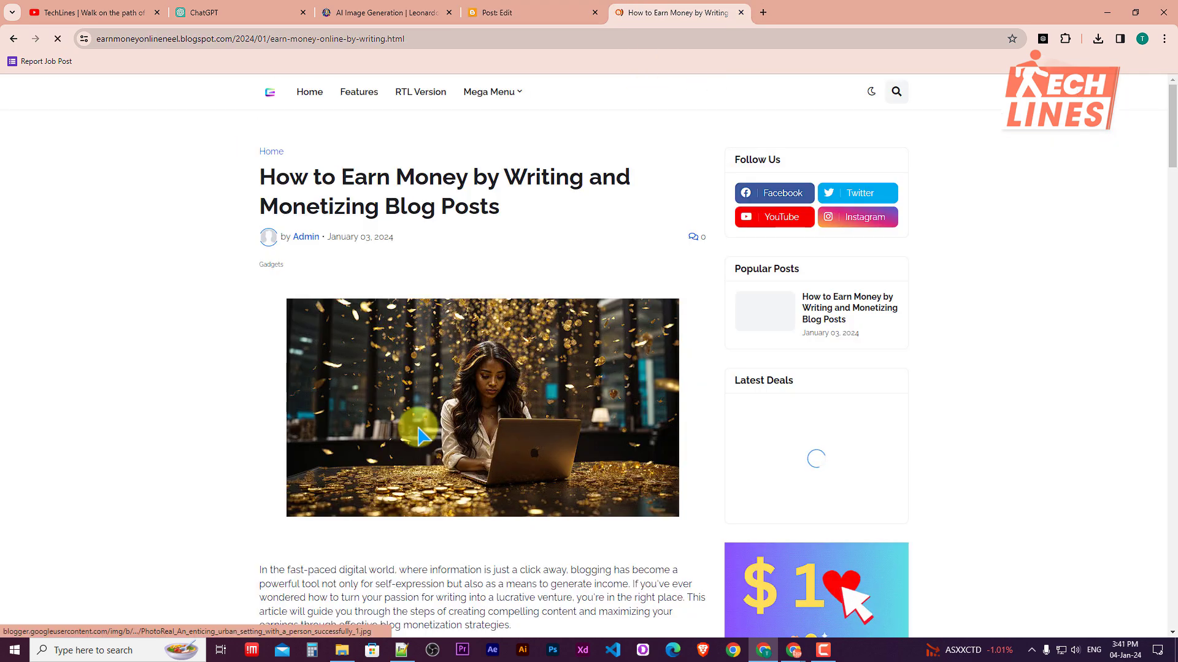
# Switch back to Leonardo.Ai, close the enlarged image and browse the trending community images on the home page.
pyautogui.click(390, 11)
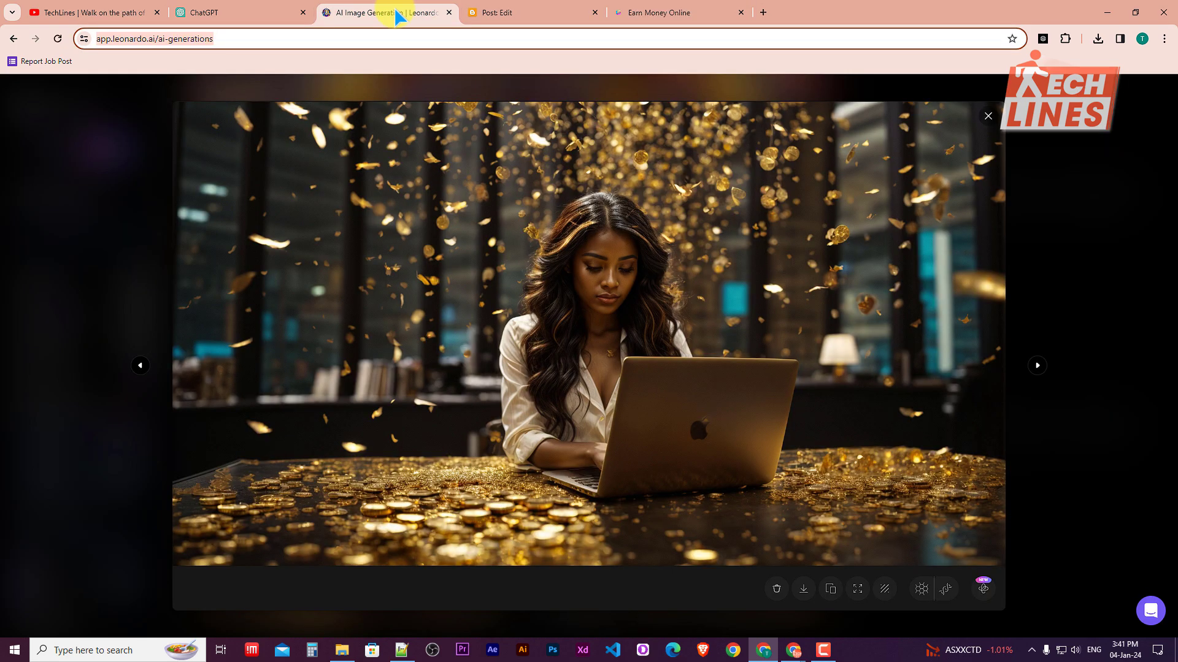
pyautogui.click(1091, 247)
pyautogui.scroll(1, 361, 397)
pyautogui.scroll(7, 360, 398)
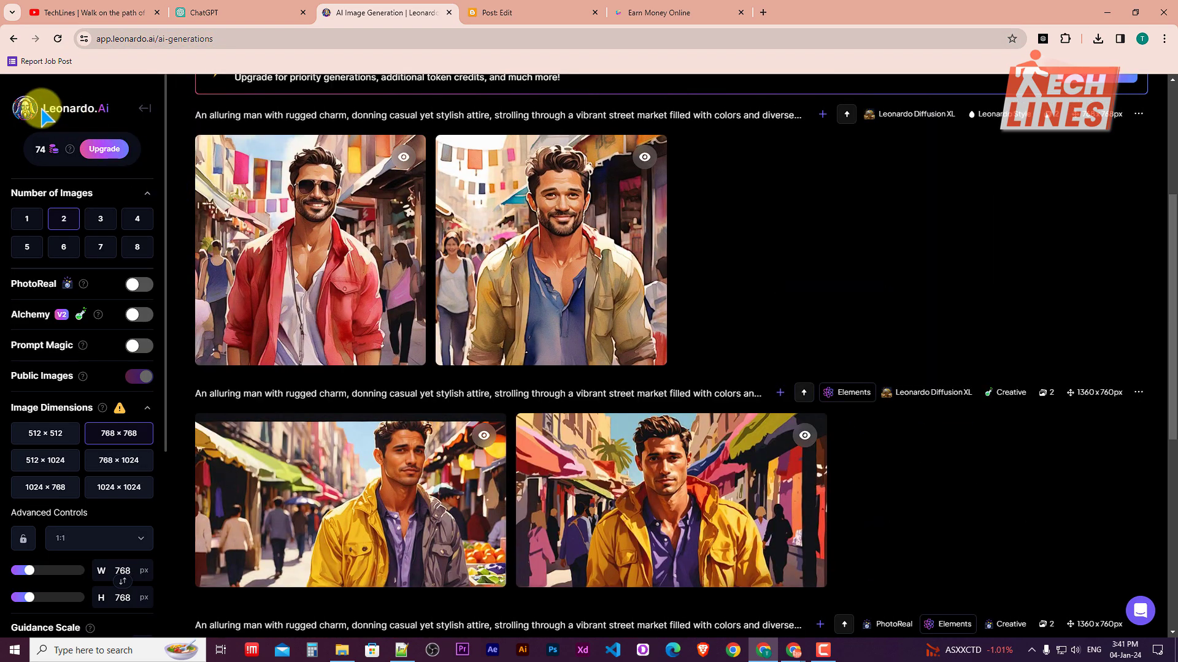
pyautogui.click(32, 109)
pyautogui.scroll(-11, 583, 283)
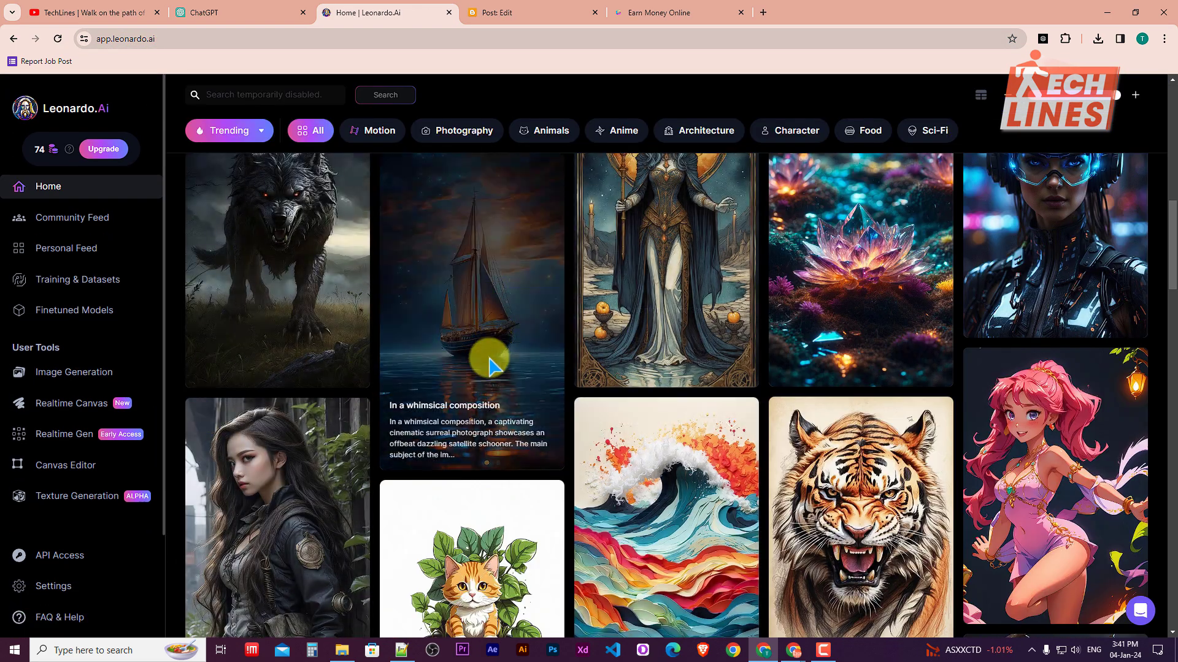
pyautogui.scroll(-10, 489, 366)
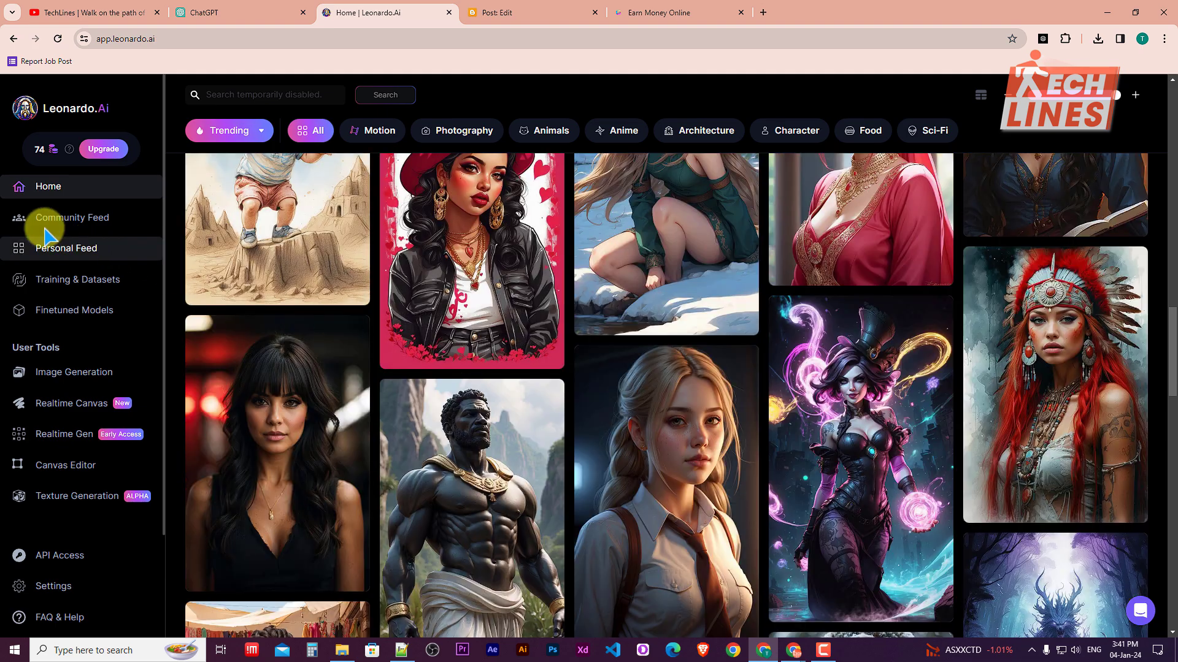
# Check when the free tokens reset and return to the start of the home page.
pyautogui.scroll(6, 44, 184)
pyautogui.moveTo(69, 151)
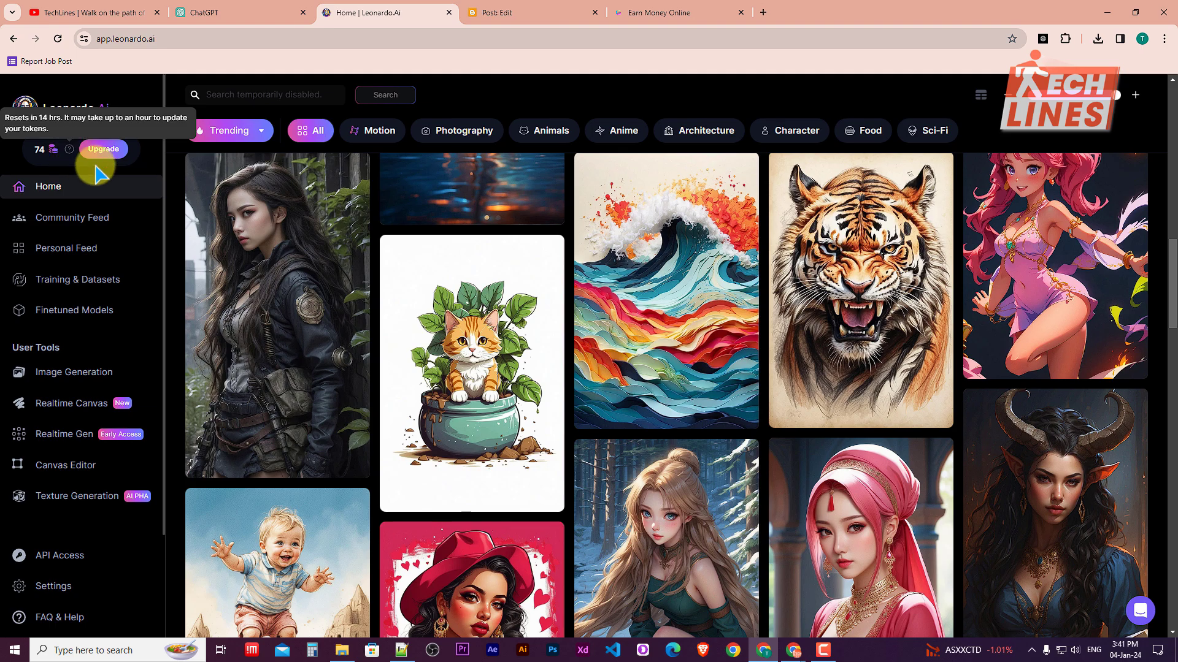
pyautogui.scroll(5, 598, 329)
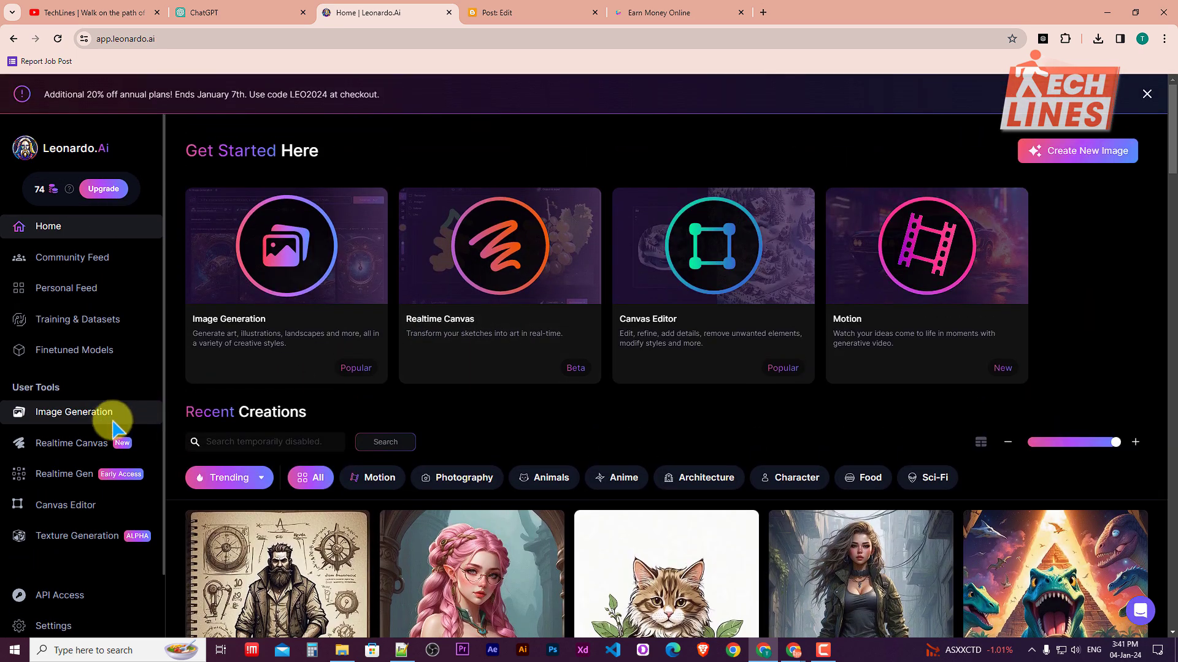
# Open Image Generation and look through the generation history, ending on the TechLines YouTube channel page.
pyautogui.click(275, 270)
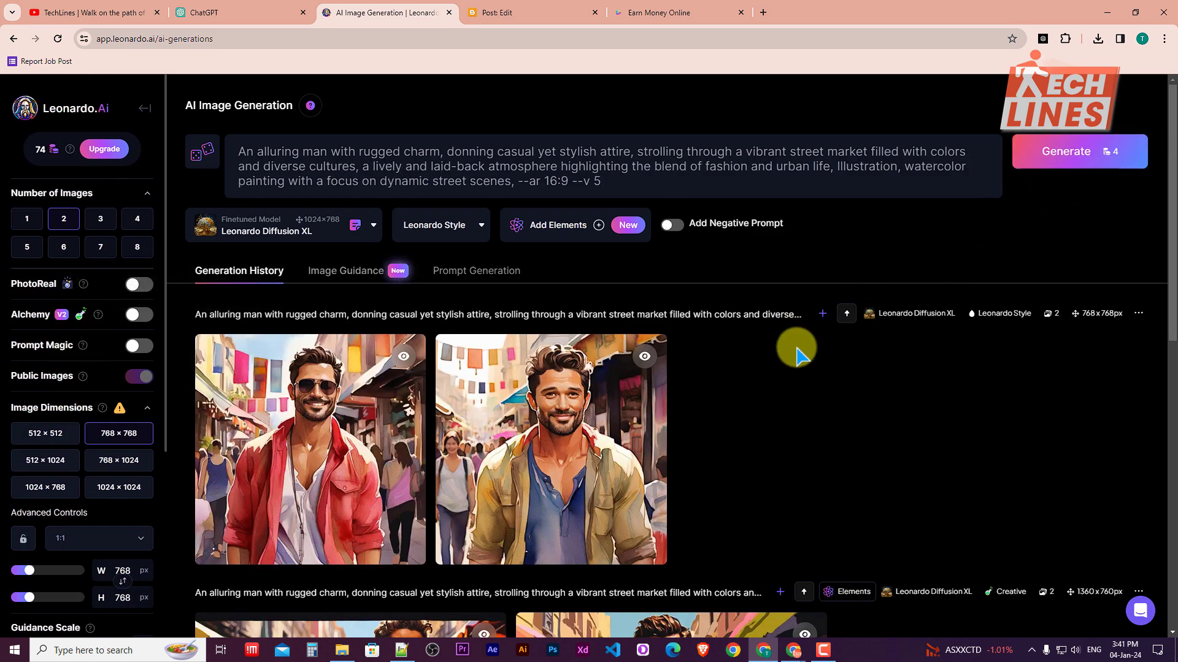
pyautogui.scroll(-8, 797, 353)
pyautogui.scroll(8, 801, 358)
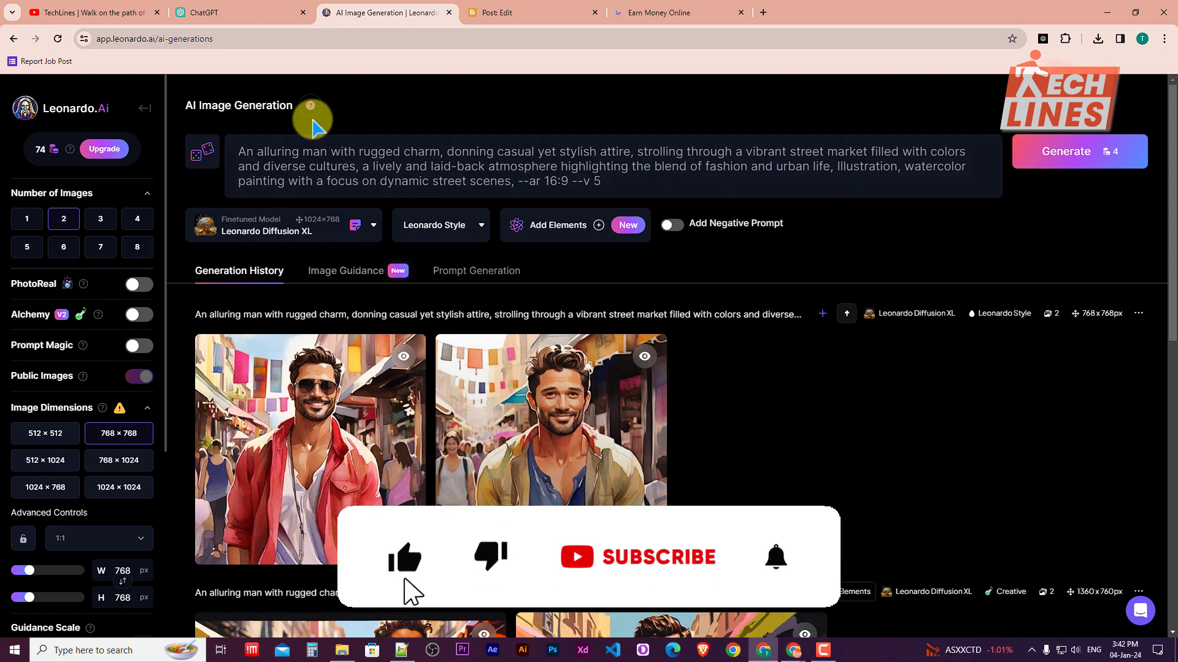
pyautogui.click(116, 9)
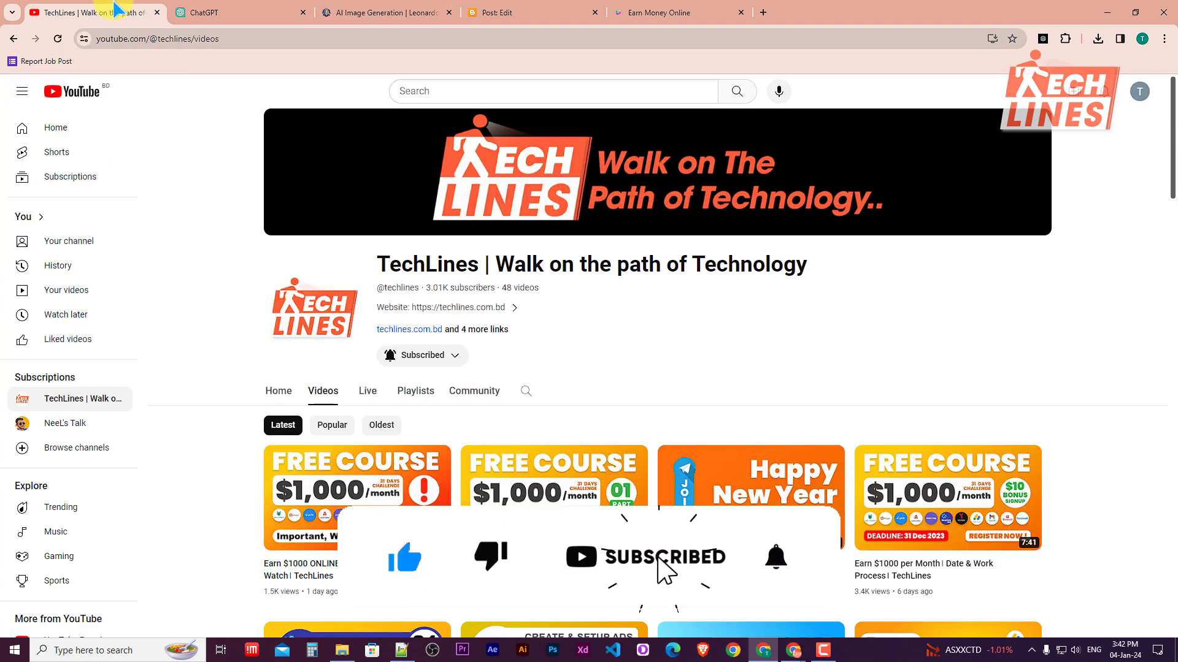